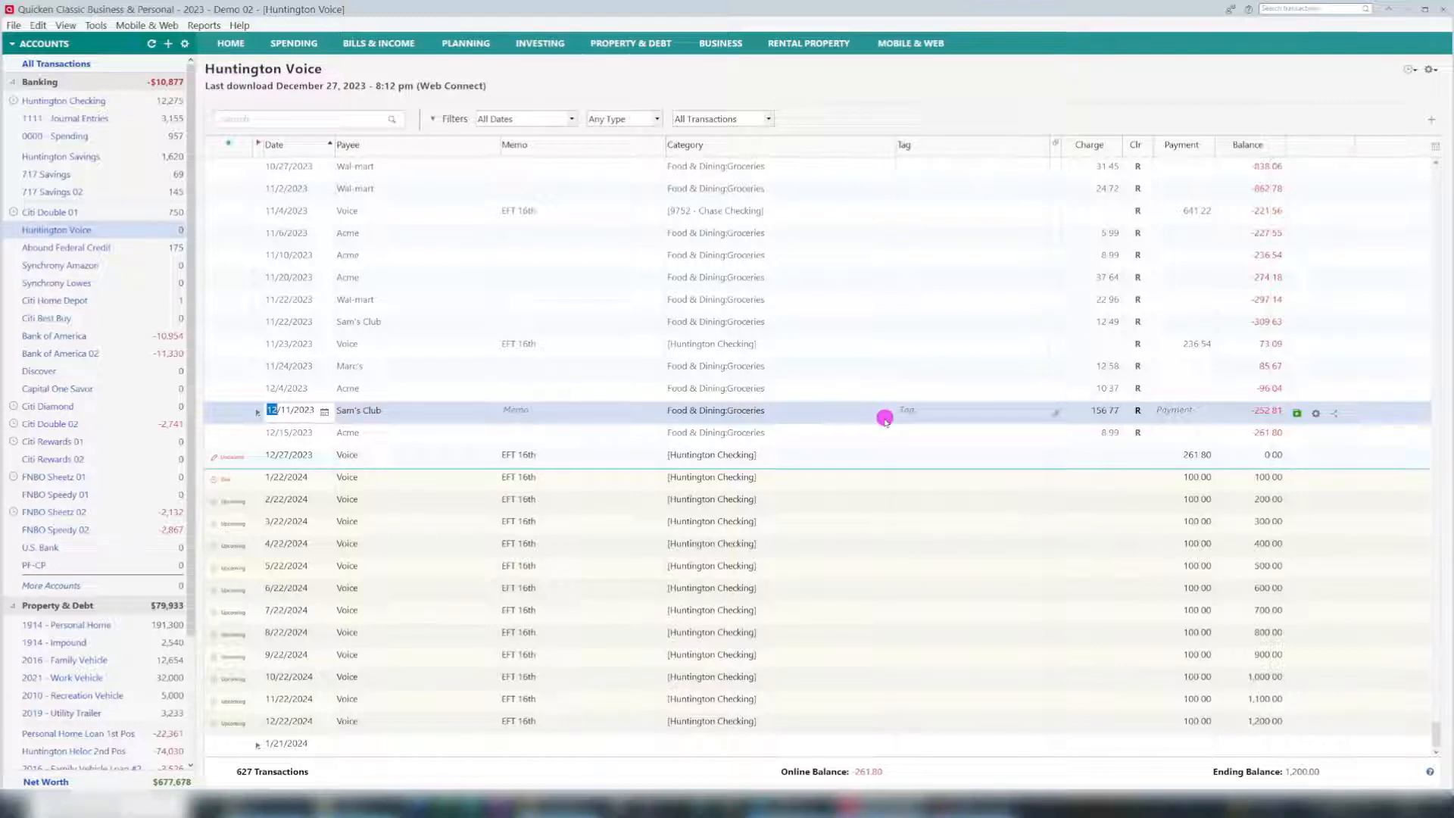
Split the 12/11/2023 Sam's Club transaction and set its Food & Dining:Groceries line to 90.00
{"action": "left_click", "coordinate": [831, 417]}
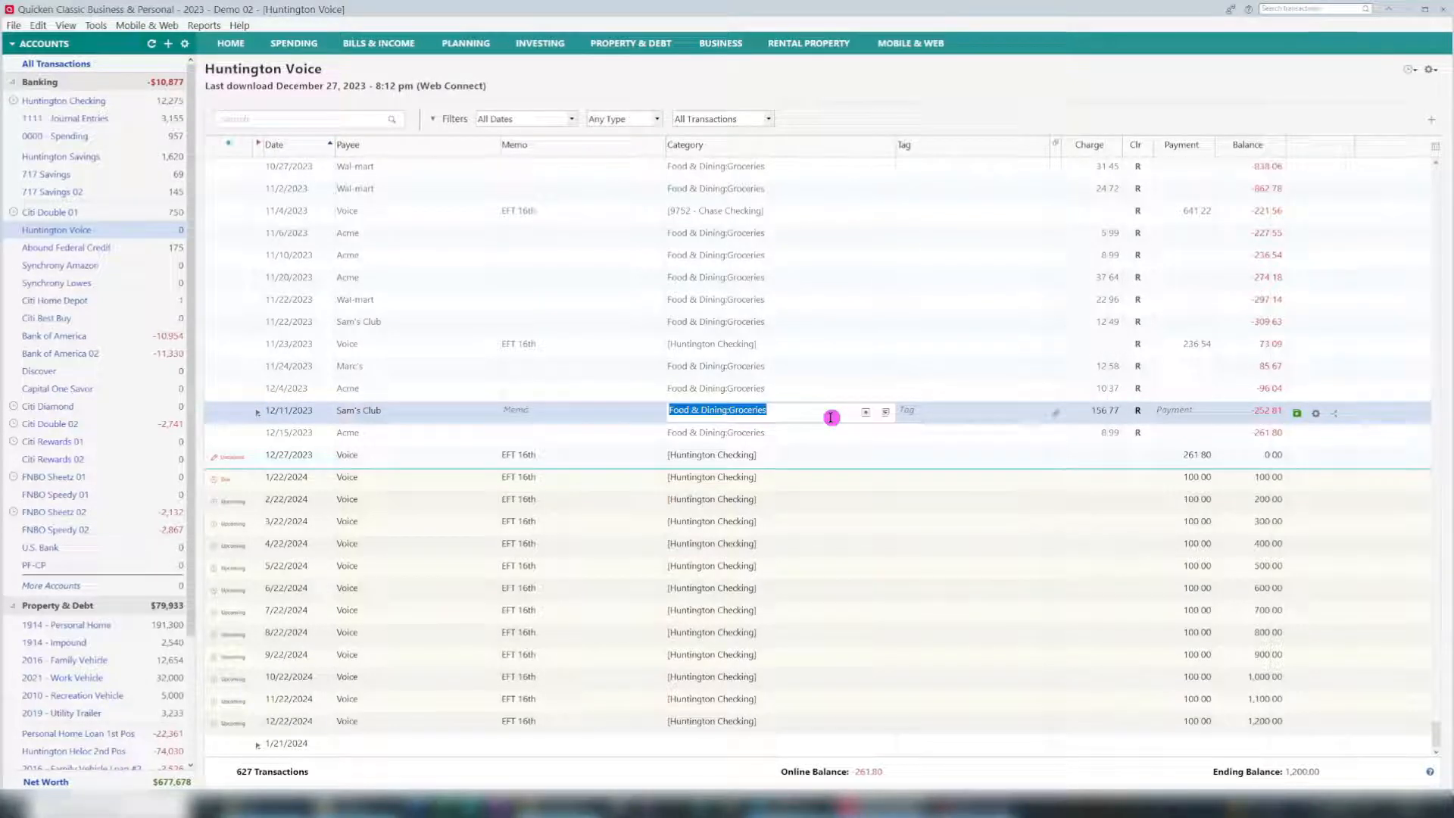
{"action": "left_click", "coordinate": [865, 415]}
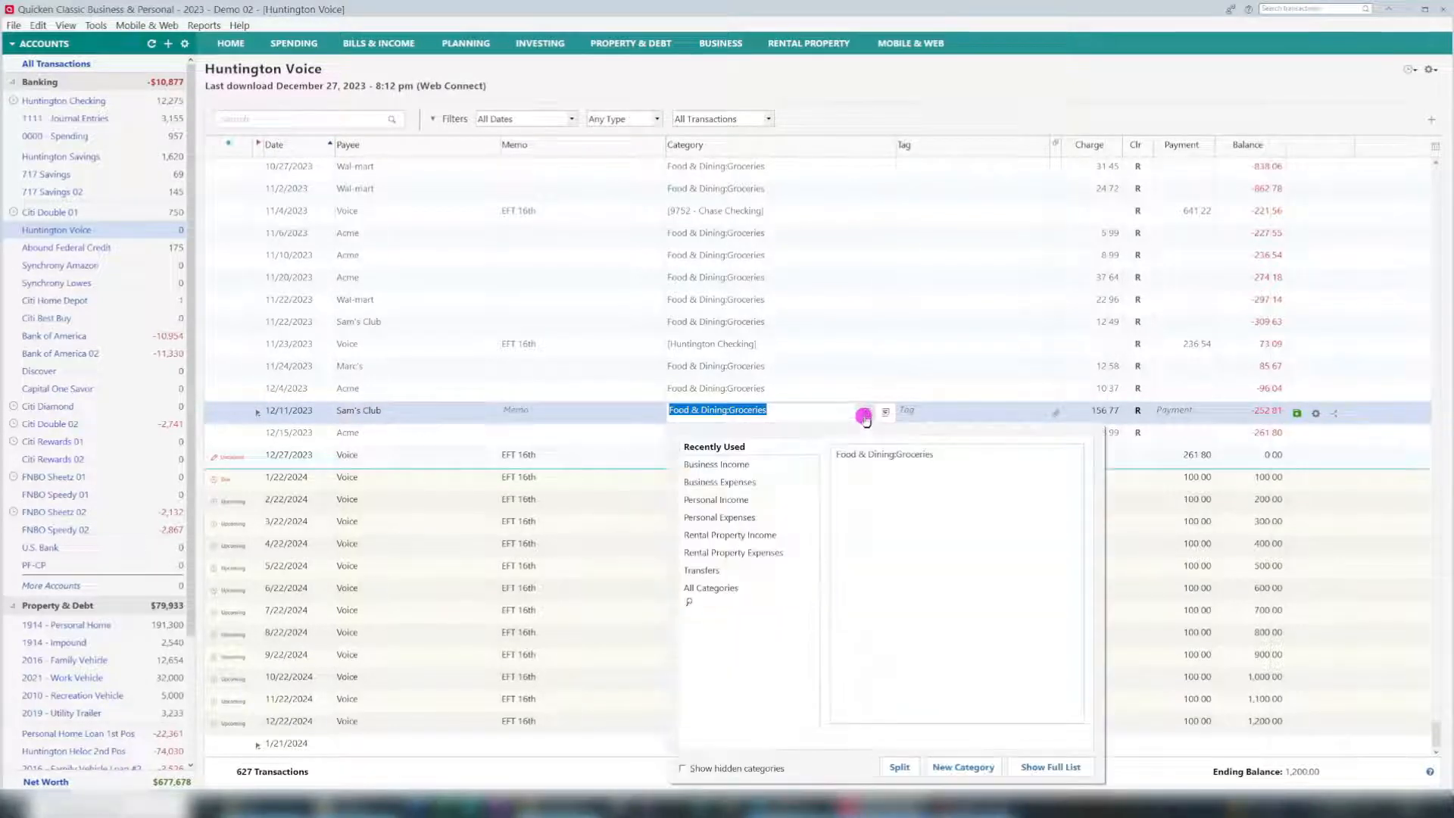
{"action": "left_click", "coordinate": [900, 768]}
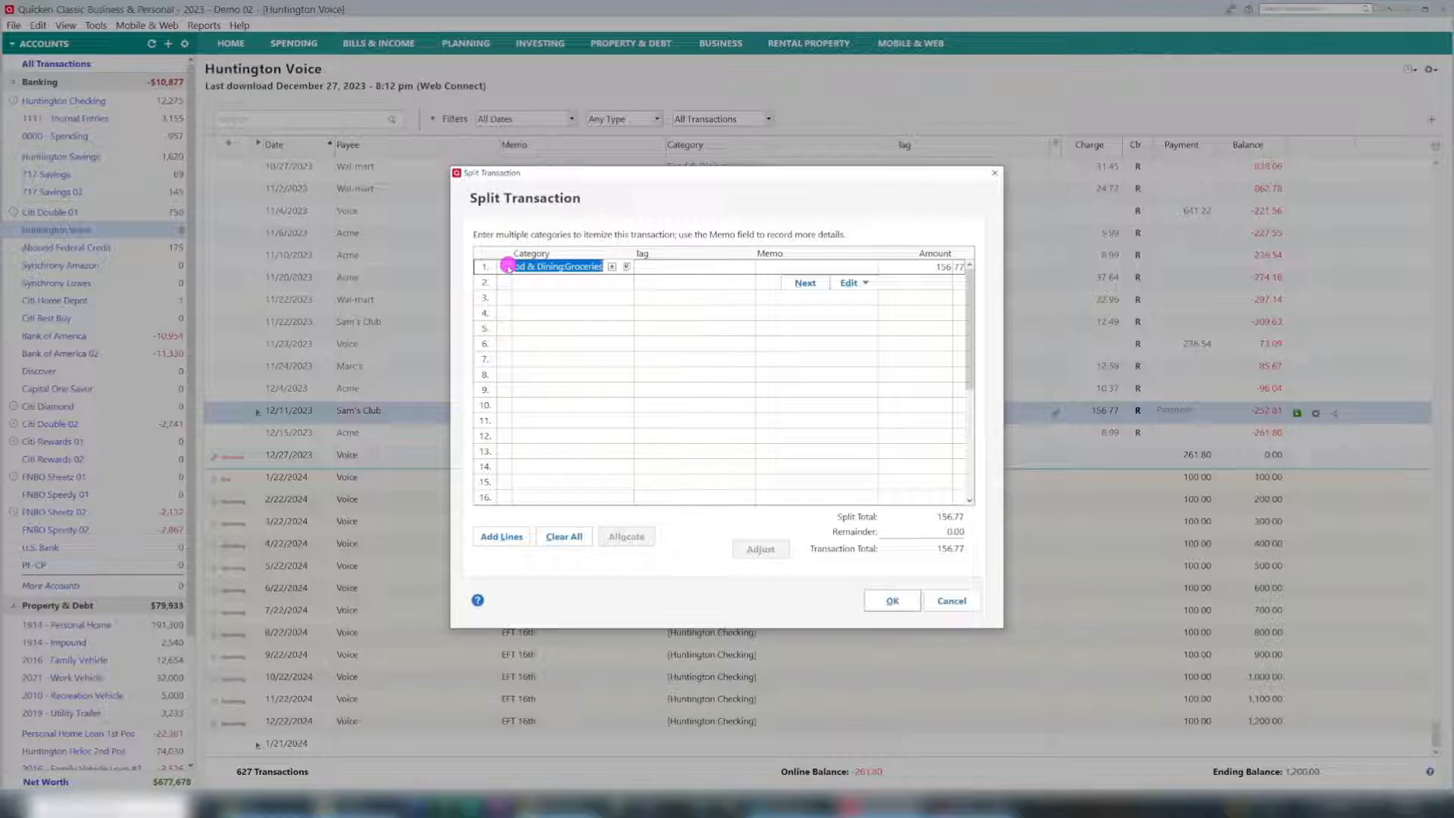
{"action": "left_click", "coordinate": [938, 265]}
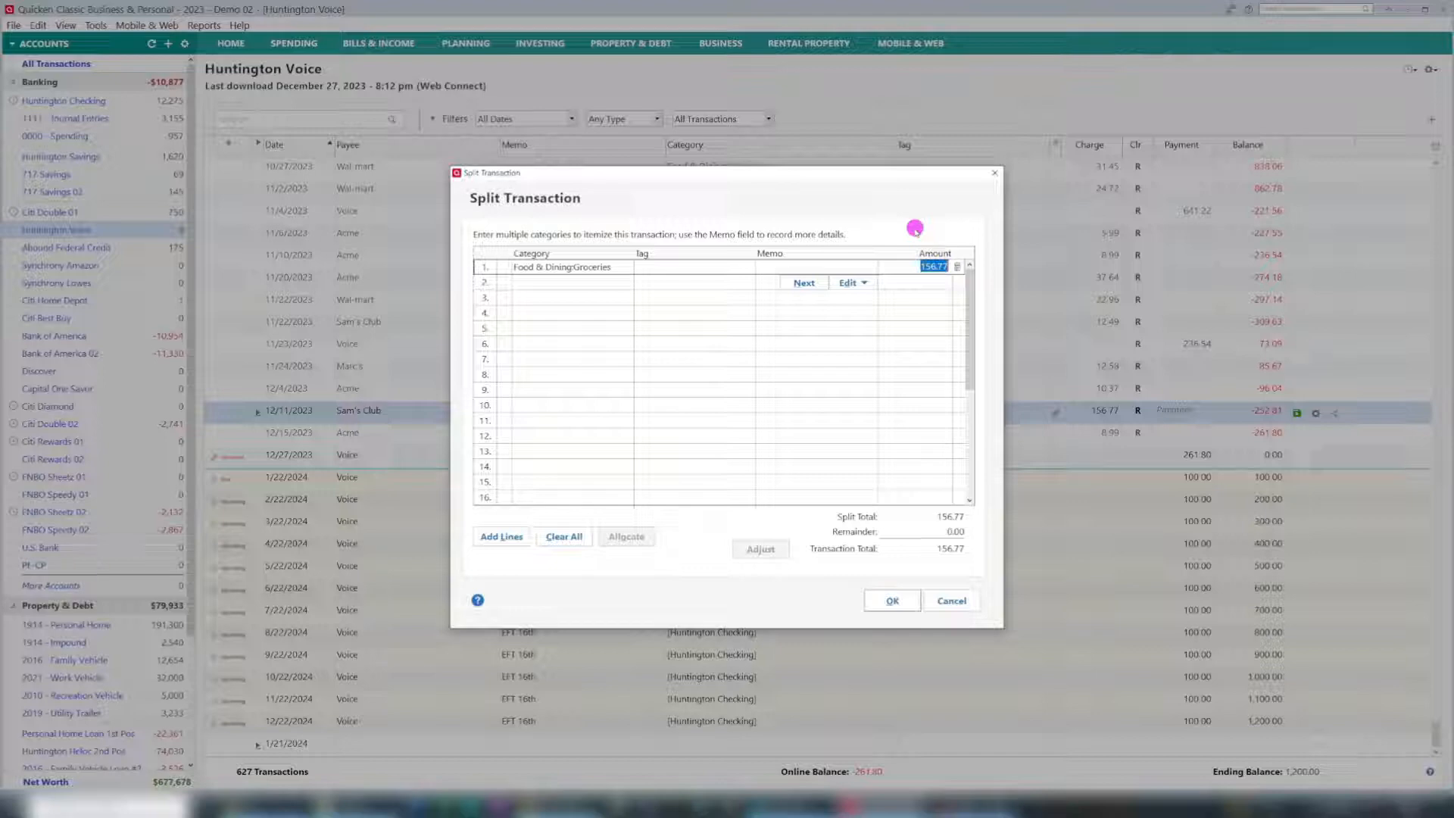
{"action": "type", "text": "90"}
{"action": "key", "text": "Return"}
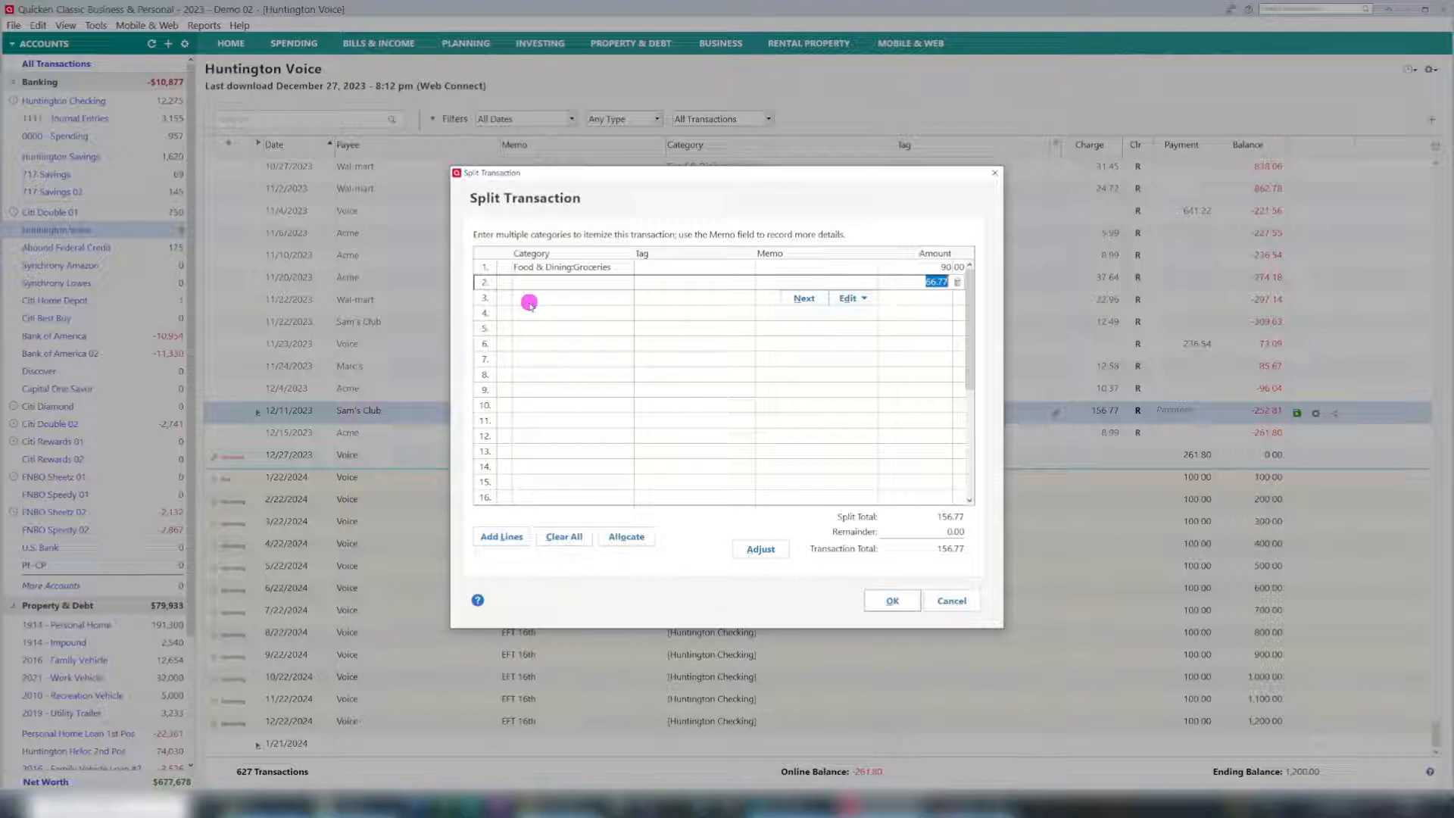
Assign the second split line to the Home:Home Improvement category with an amount of 40.00
{"action": "left_click", "coordinate": [572, 282]}
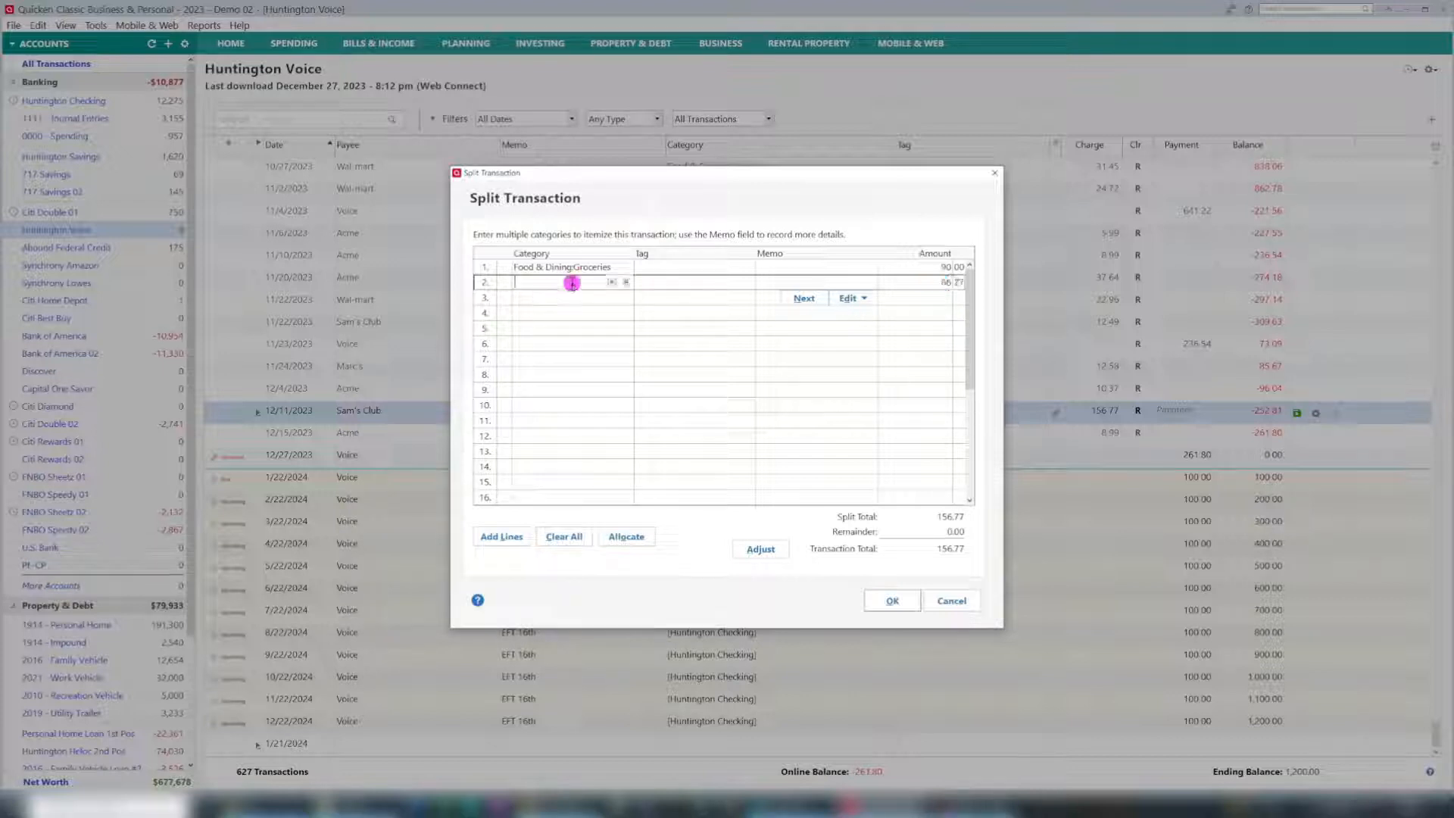
{"action": "left_click", "coordinate": [615, 285]}
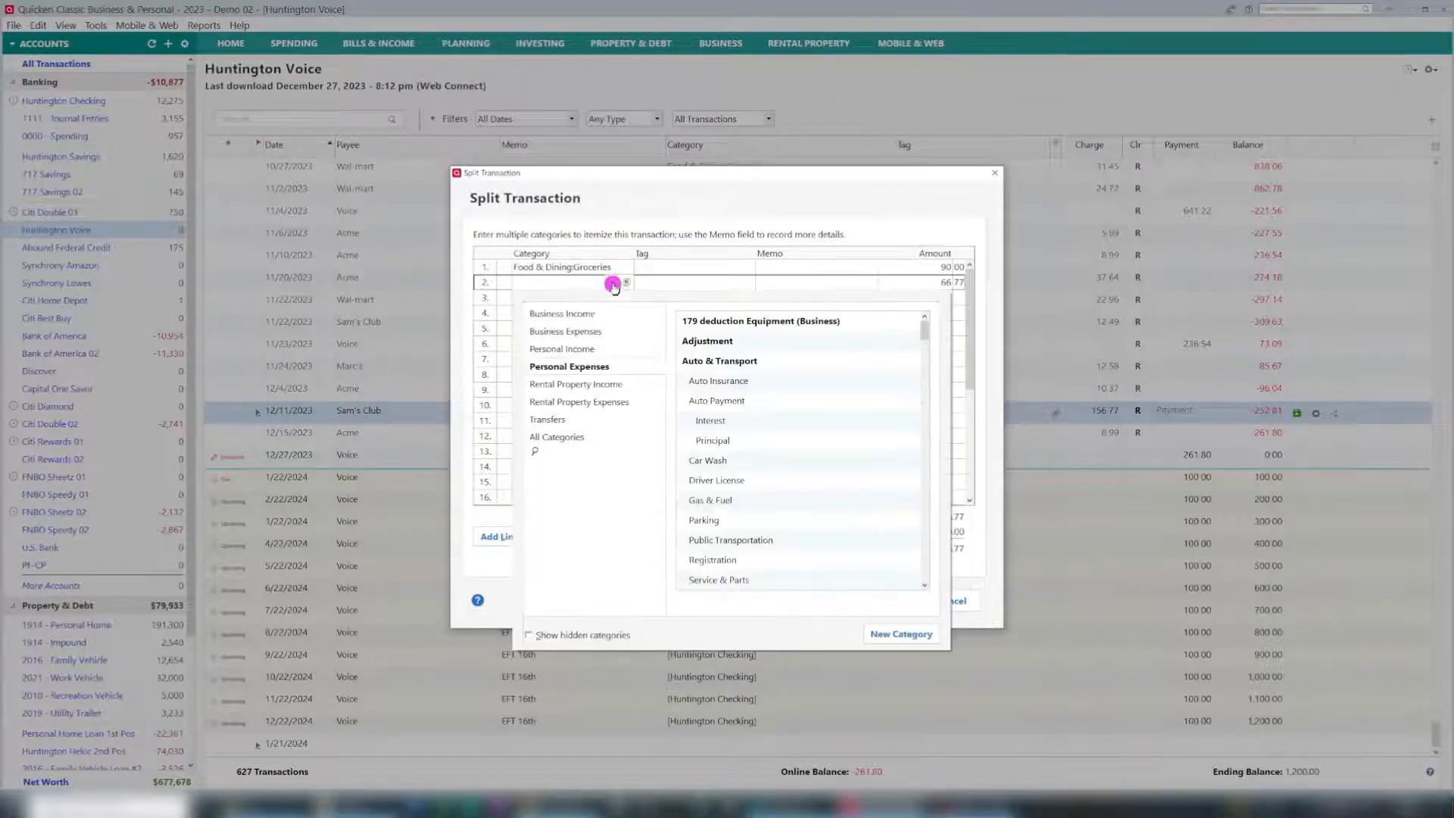
{"action": "type", "text": "HO"}
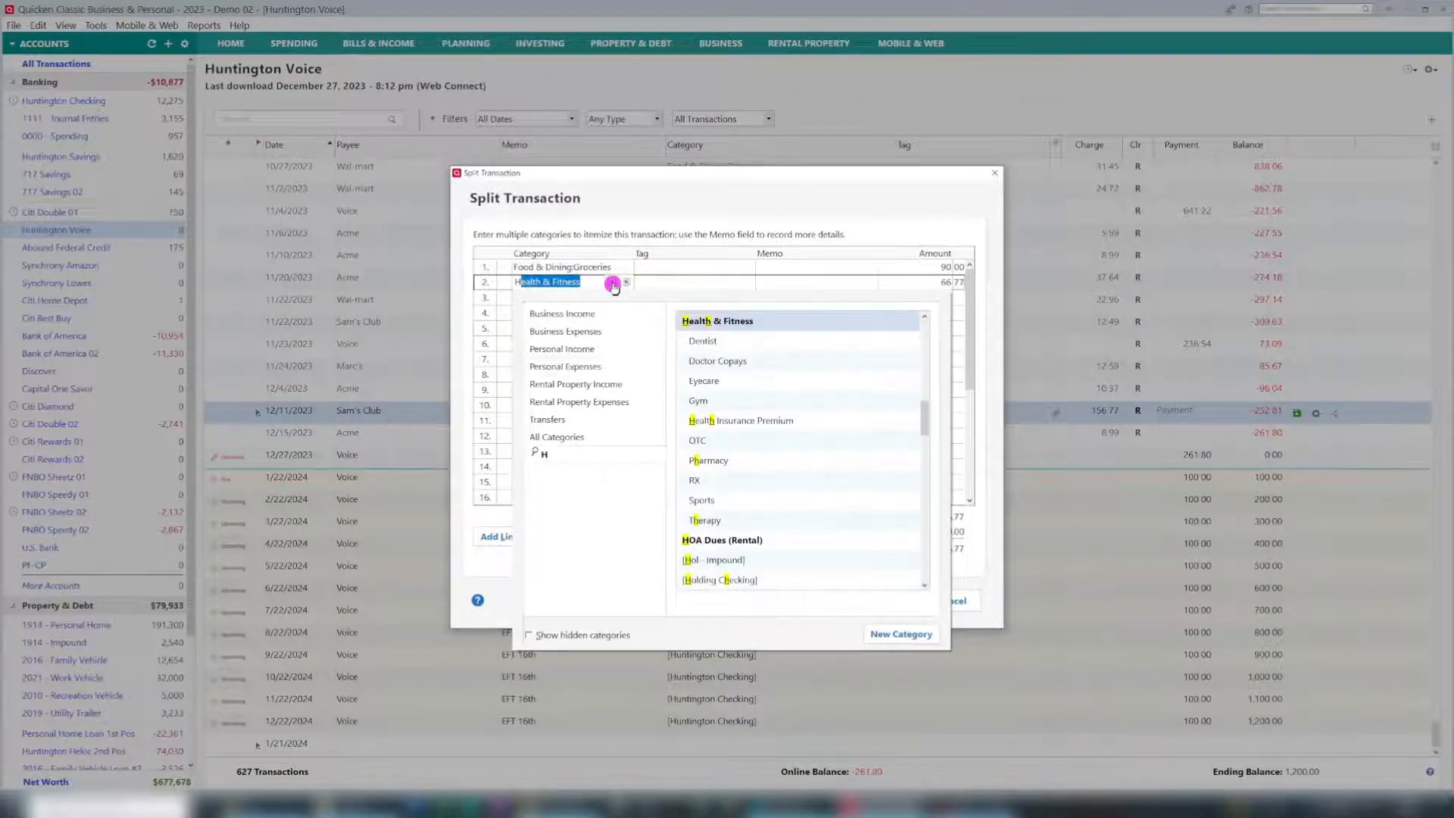
{"action": "type", "text": "me"}
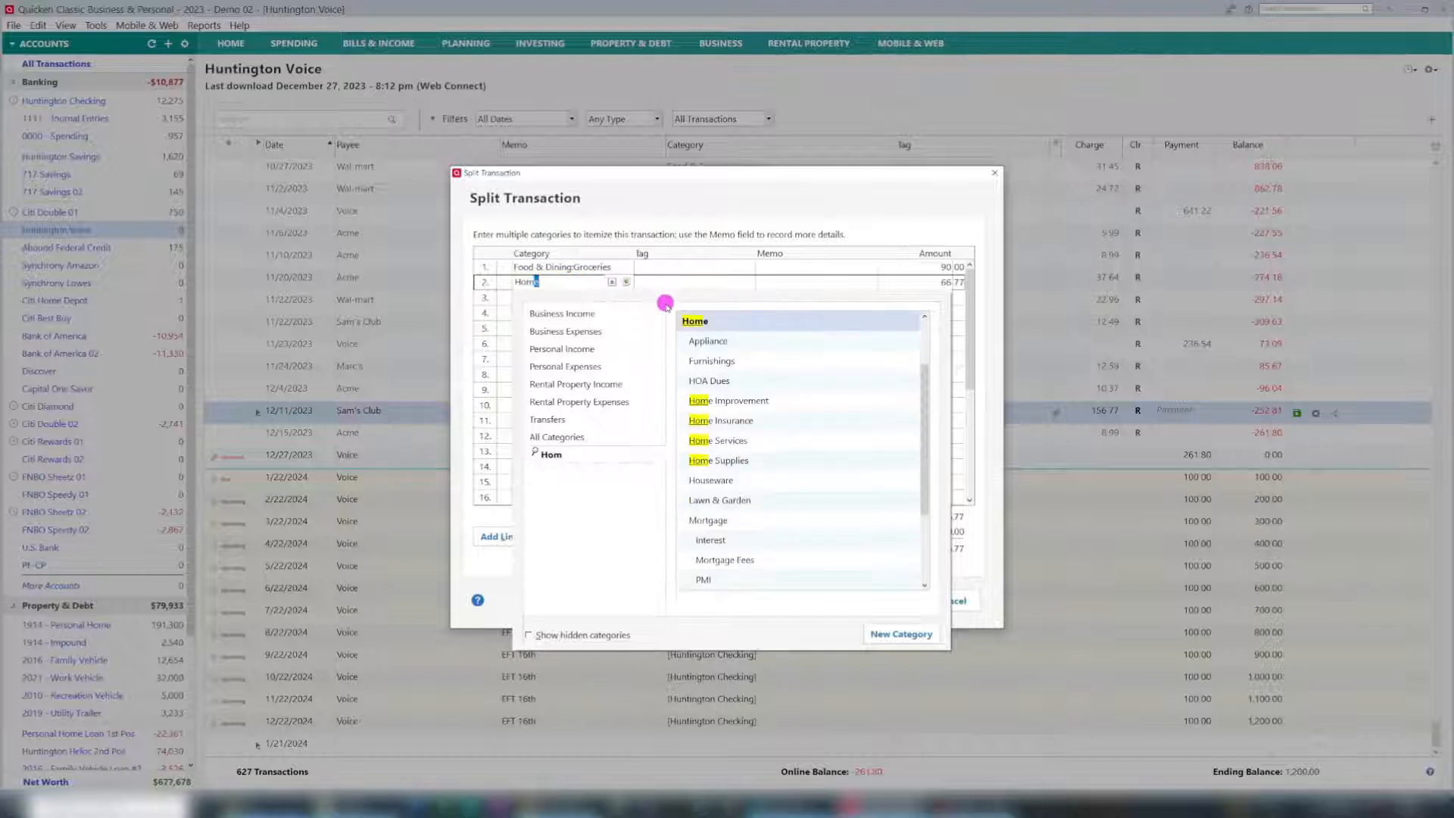
{"action": "left_click", "coordinate": [784, 403]}
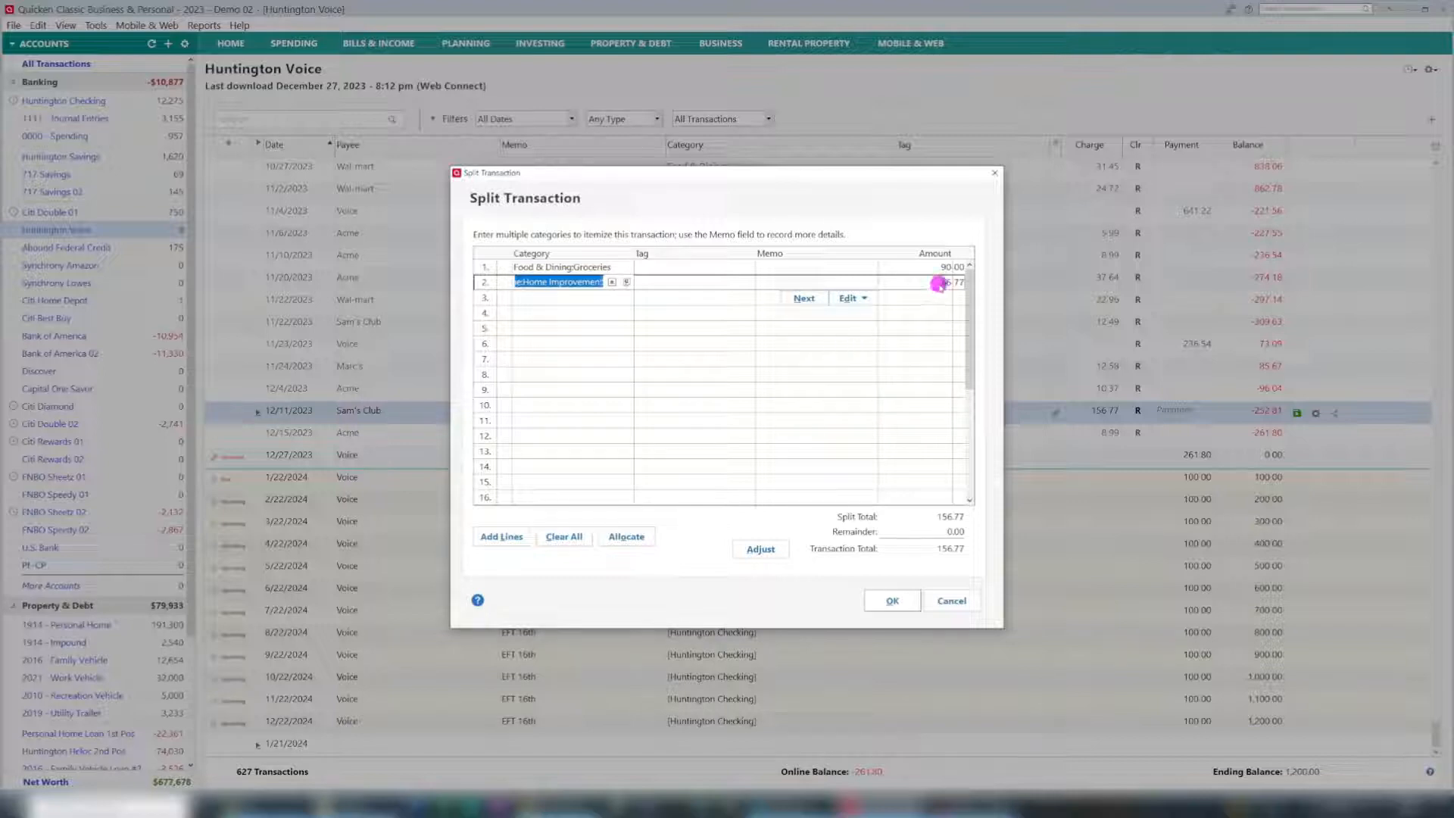
{"action": "left_click", "coordinate": [939, 283]}
{"action": "type", "text": "4"}
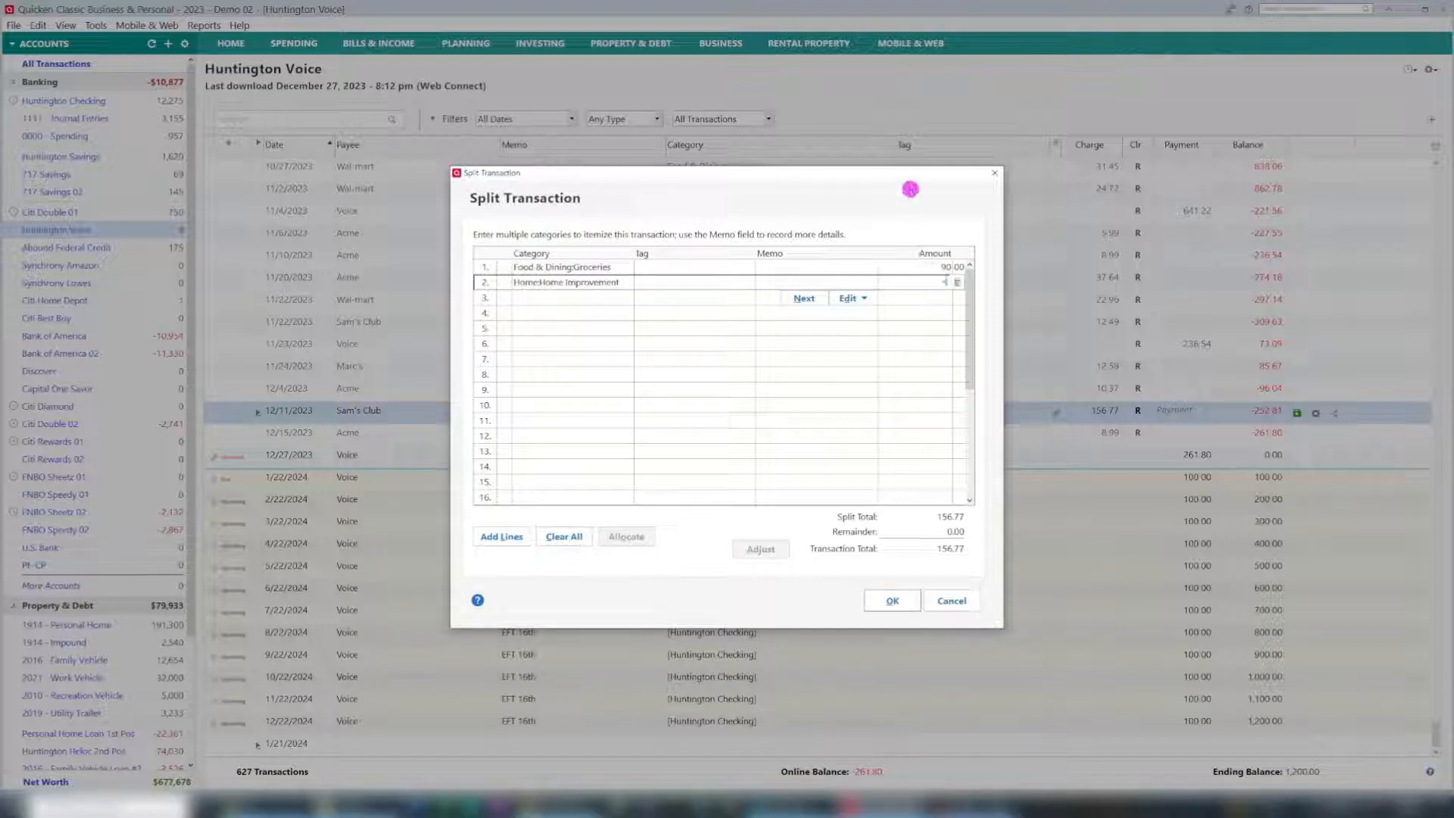
{"action": "type", "text": "0"}
{"action": "key", "text": "Tab"}
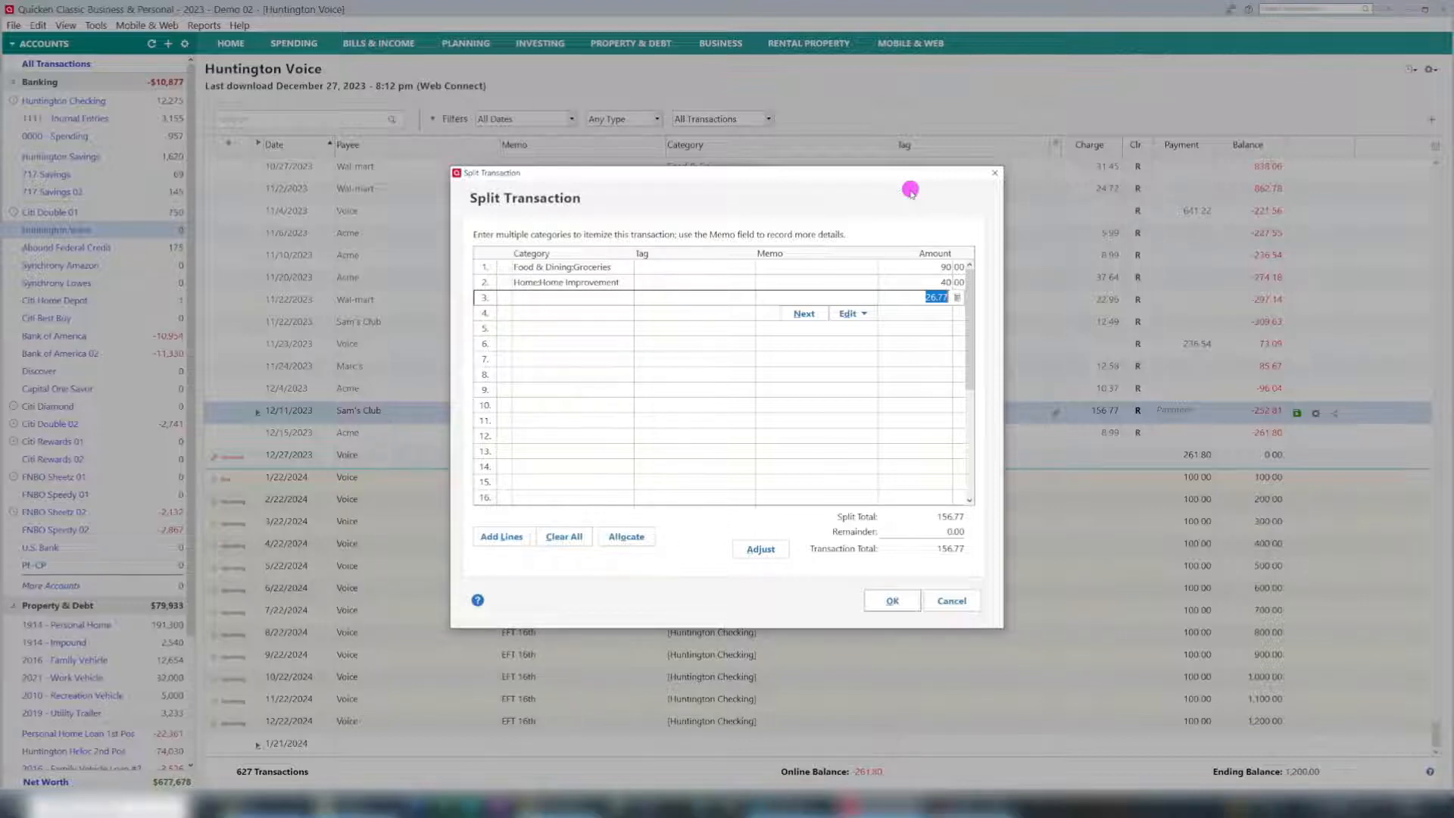
{"action": "left_click", "coordinate": [940, 282]}
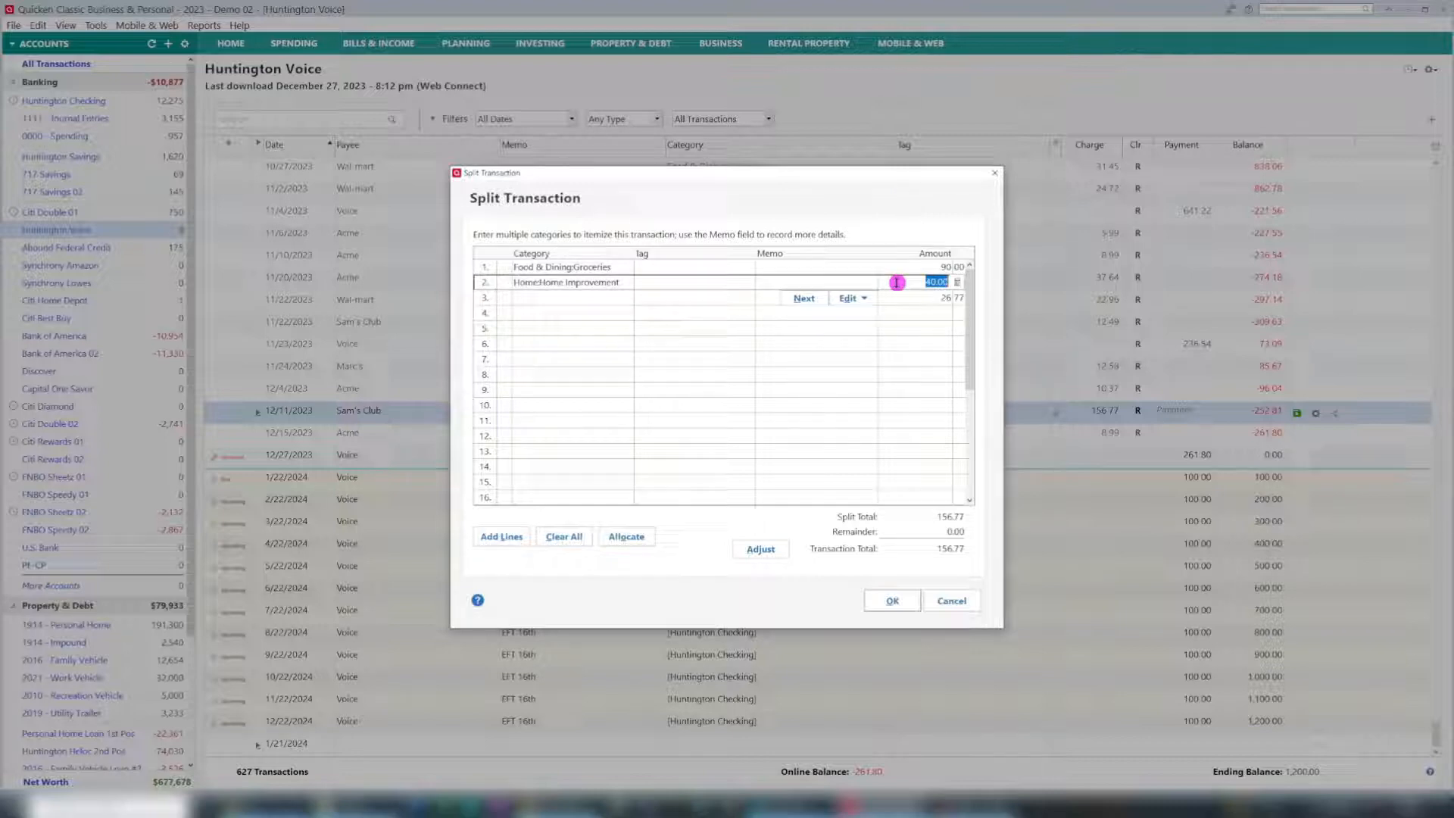
Fill the third split line with category Supplies (Business), tag 1Home Business and an amount of 20.00
{"action": "left_click", "coordinate": [597, 298]}
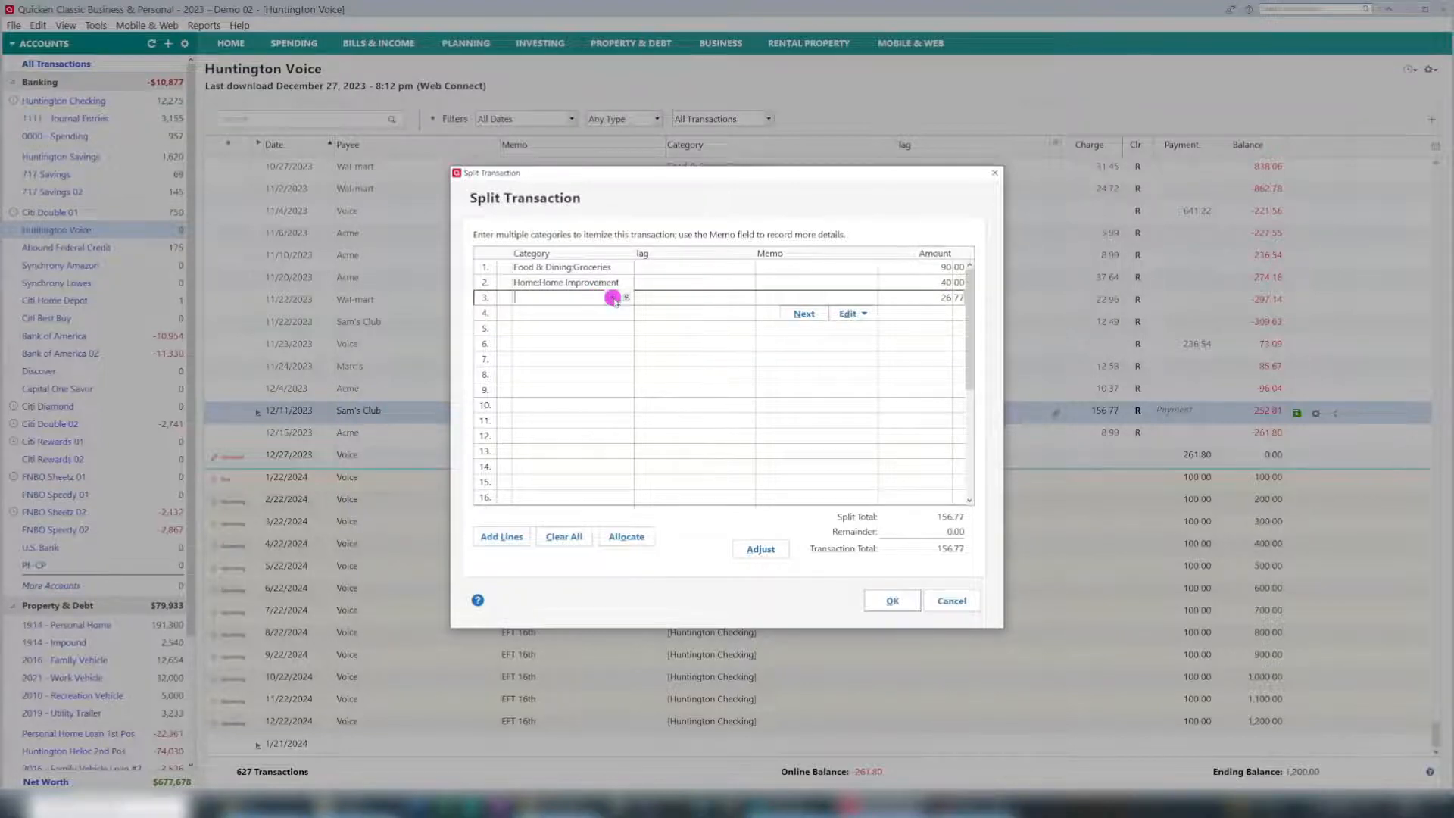
{"action": "left_click", "coordinate": [615, 299]}
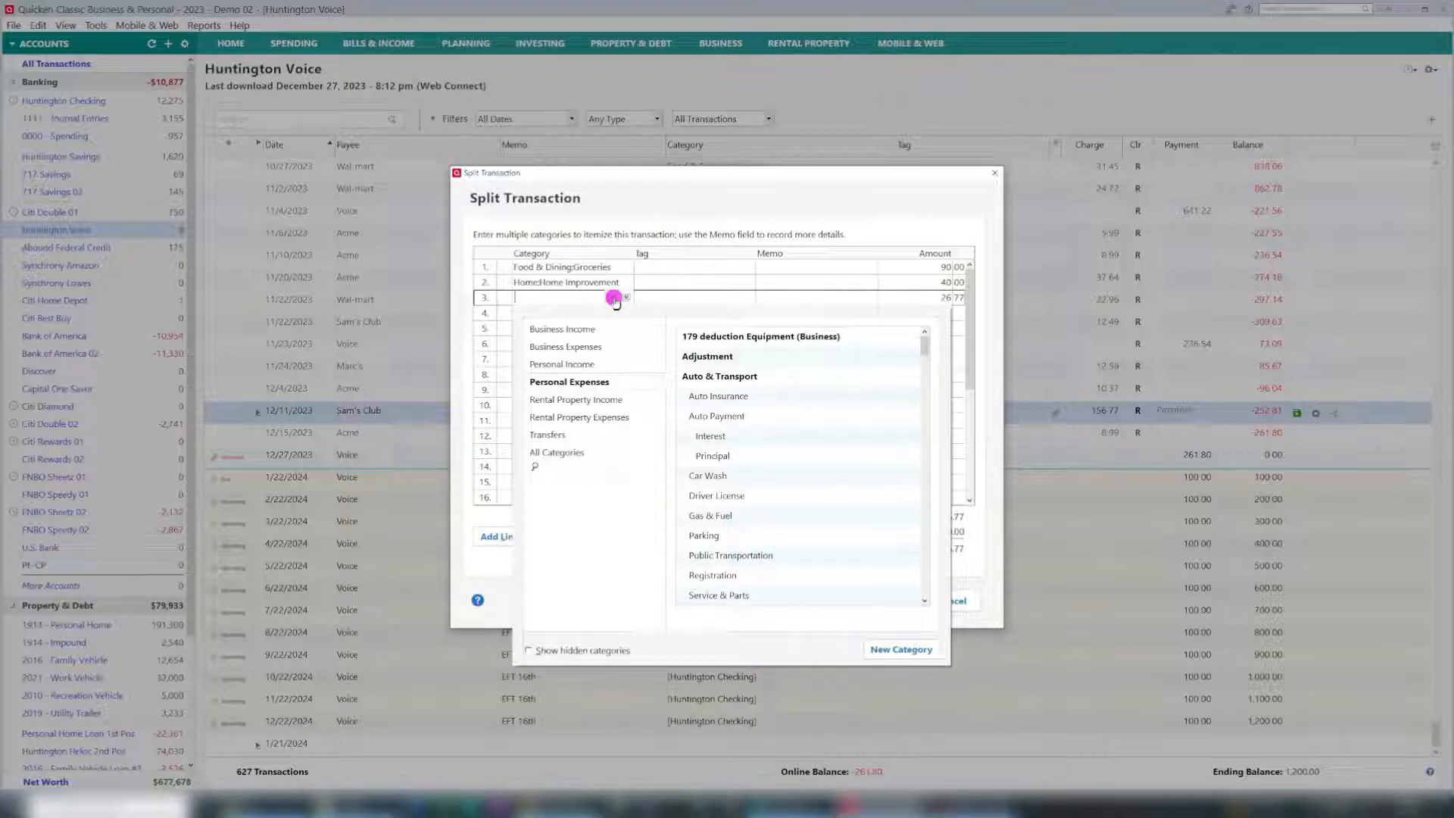
{"action": "type", "text": "Supplies (Business"}
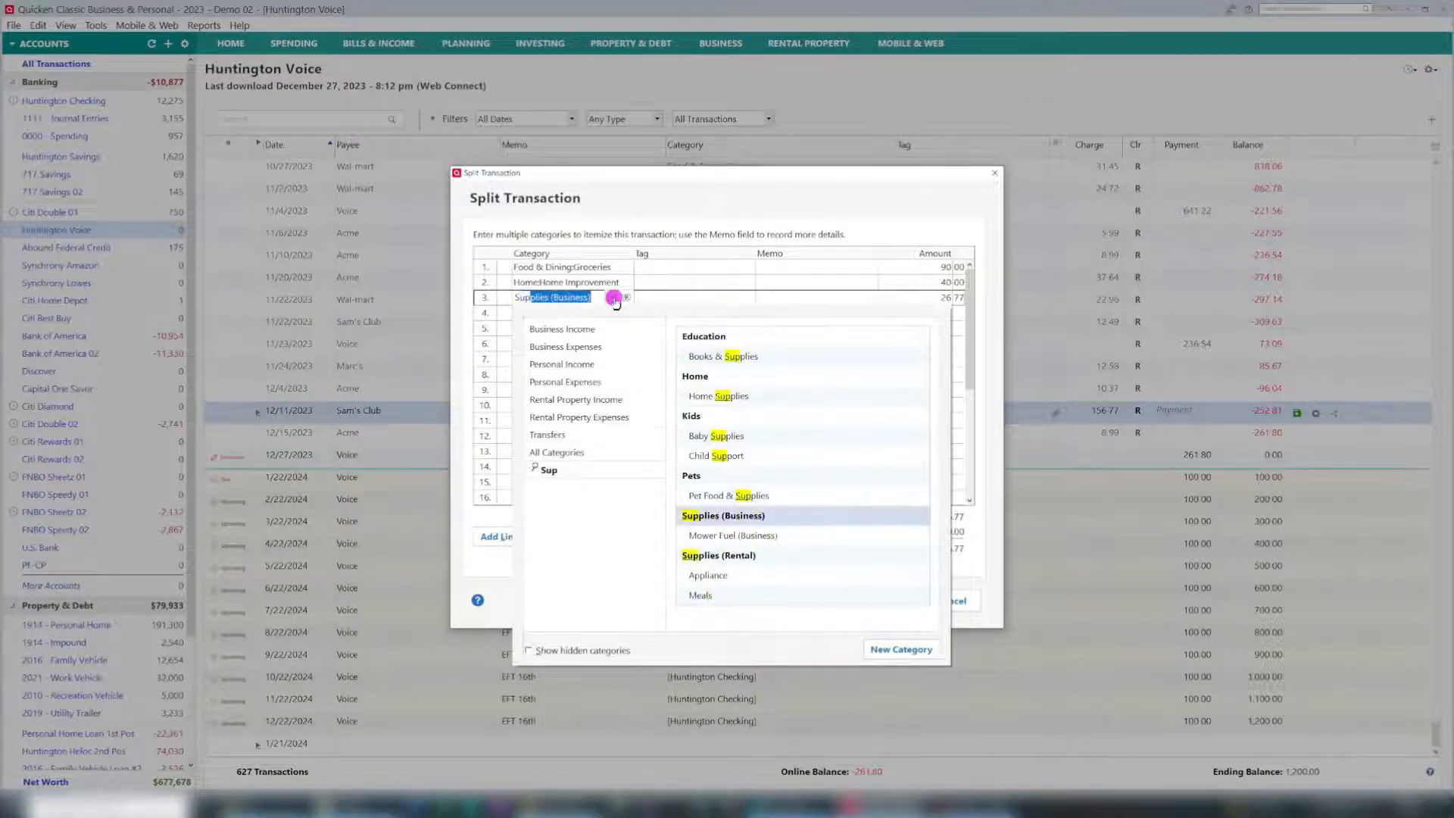
{"action": "left_click", "coordinate": [746, 516]}
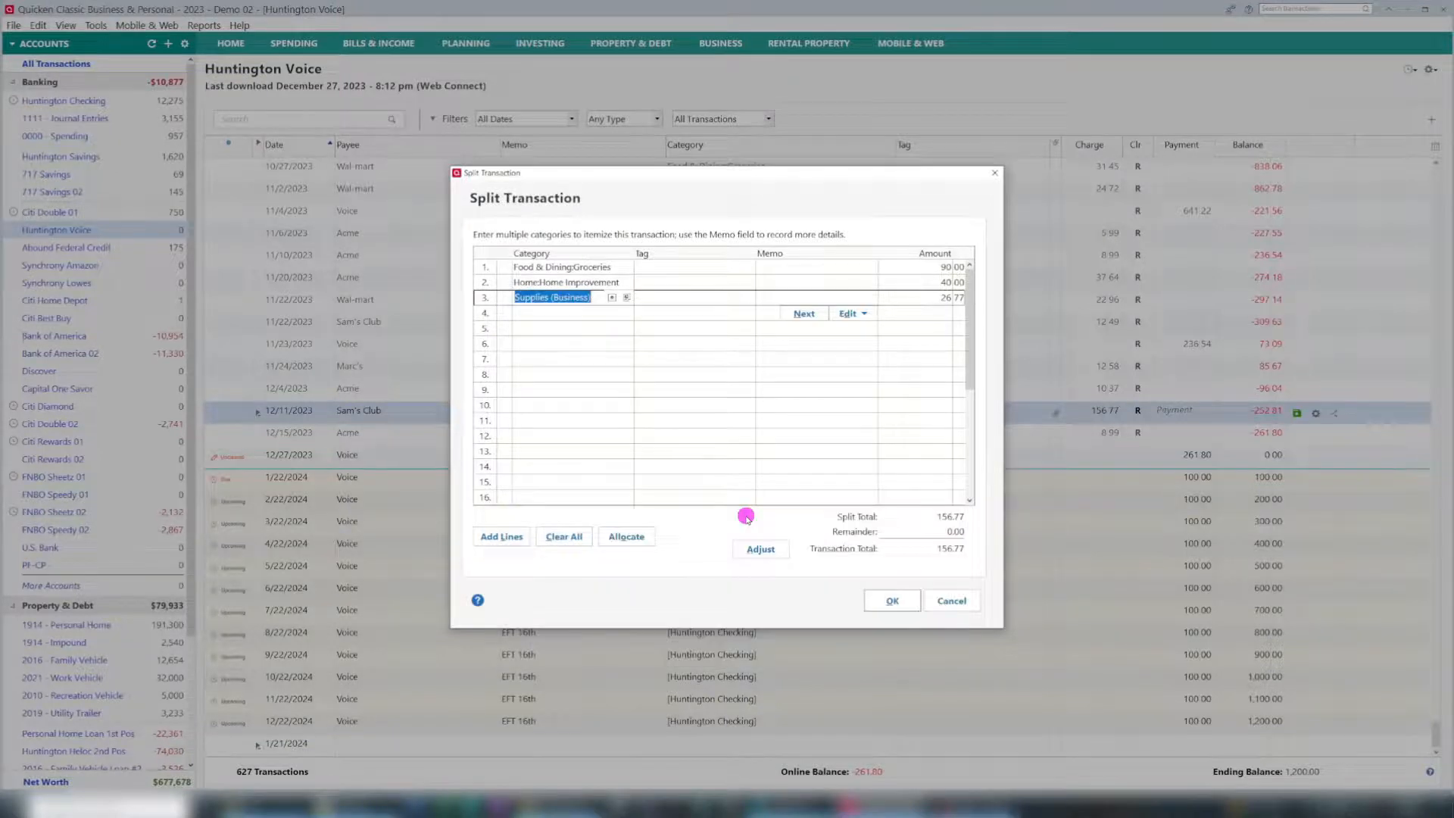
{"action": "left_click", "coordinate": [660, 294]}
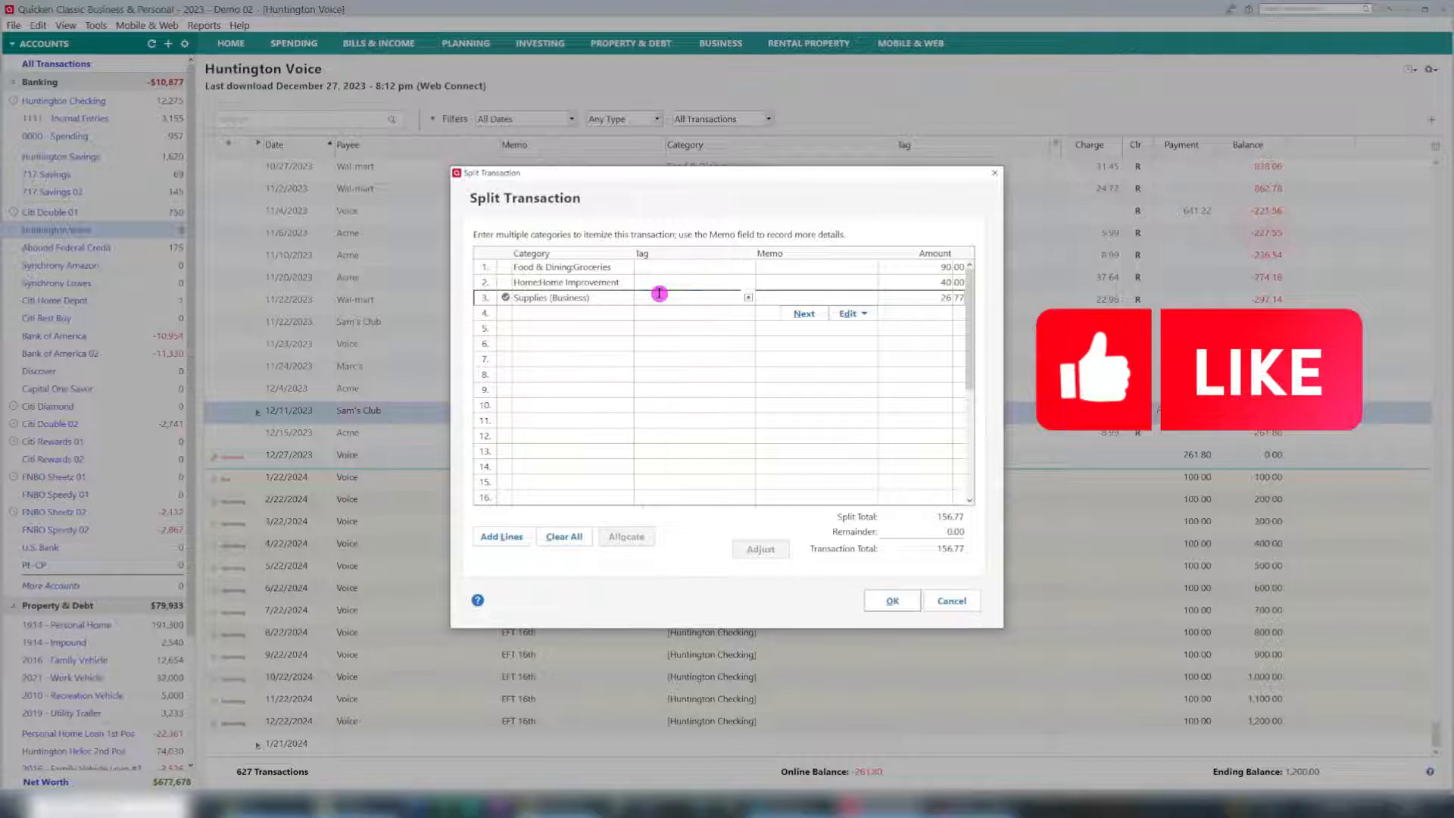
{"action": "type", "text": "1Home Business"}
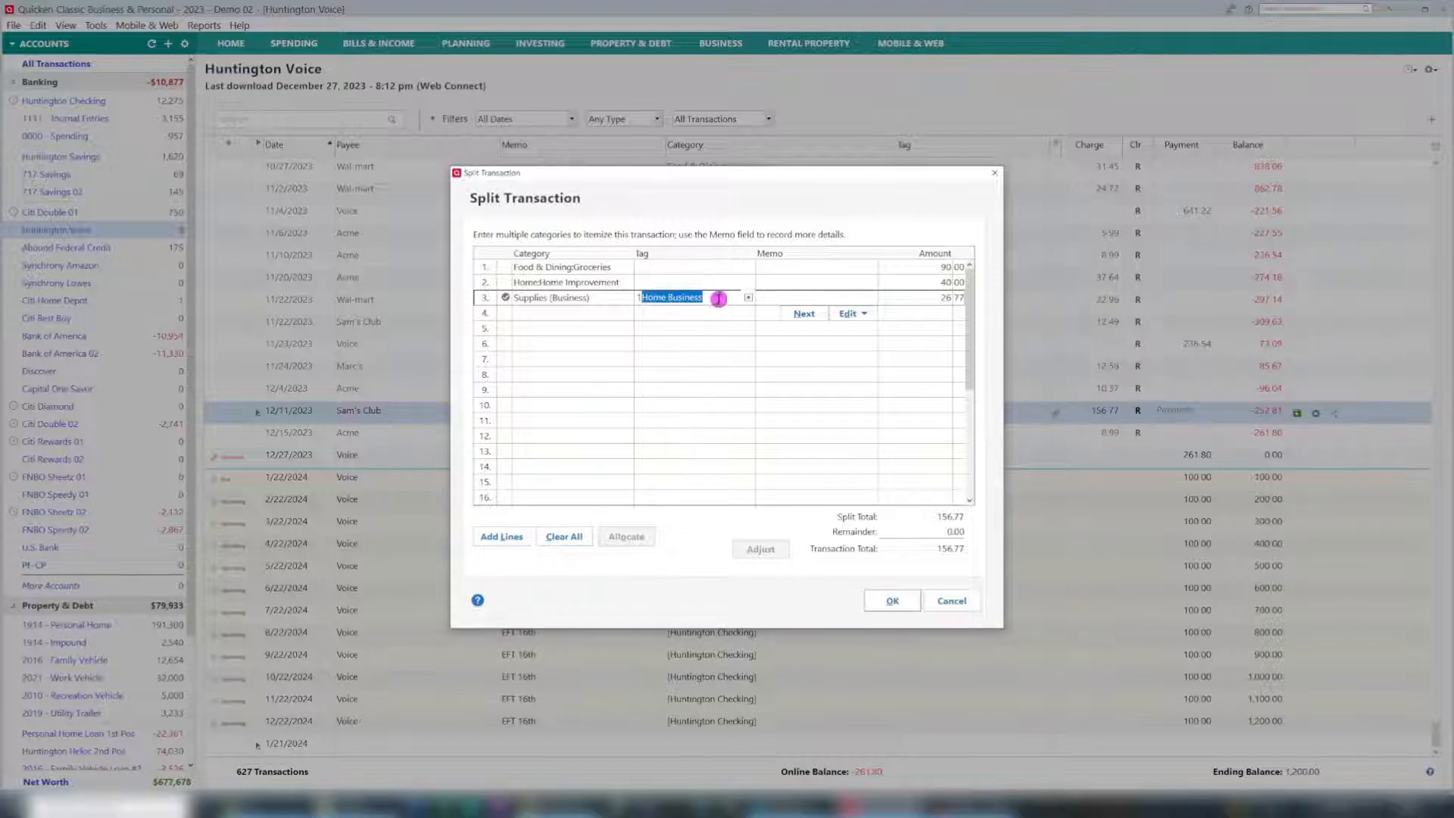
{"action": "left_click", "coordinate": [718, 299]}
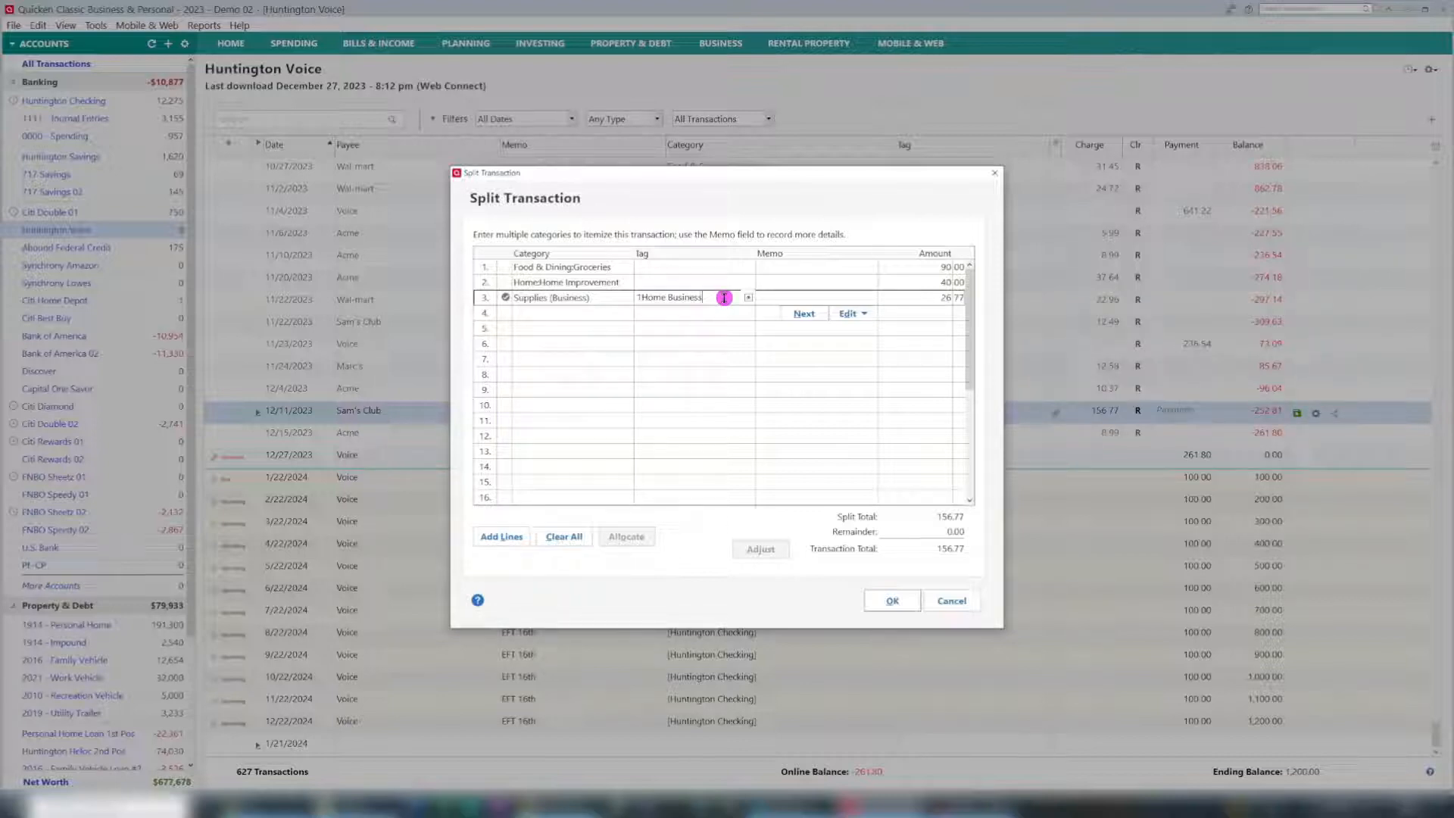
{"action": "left_click", "coordinate": [911, 297]}
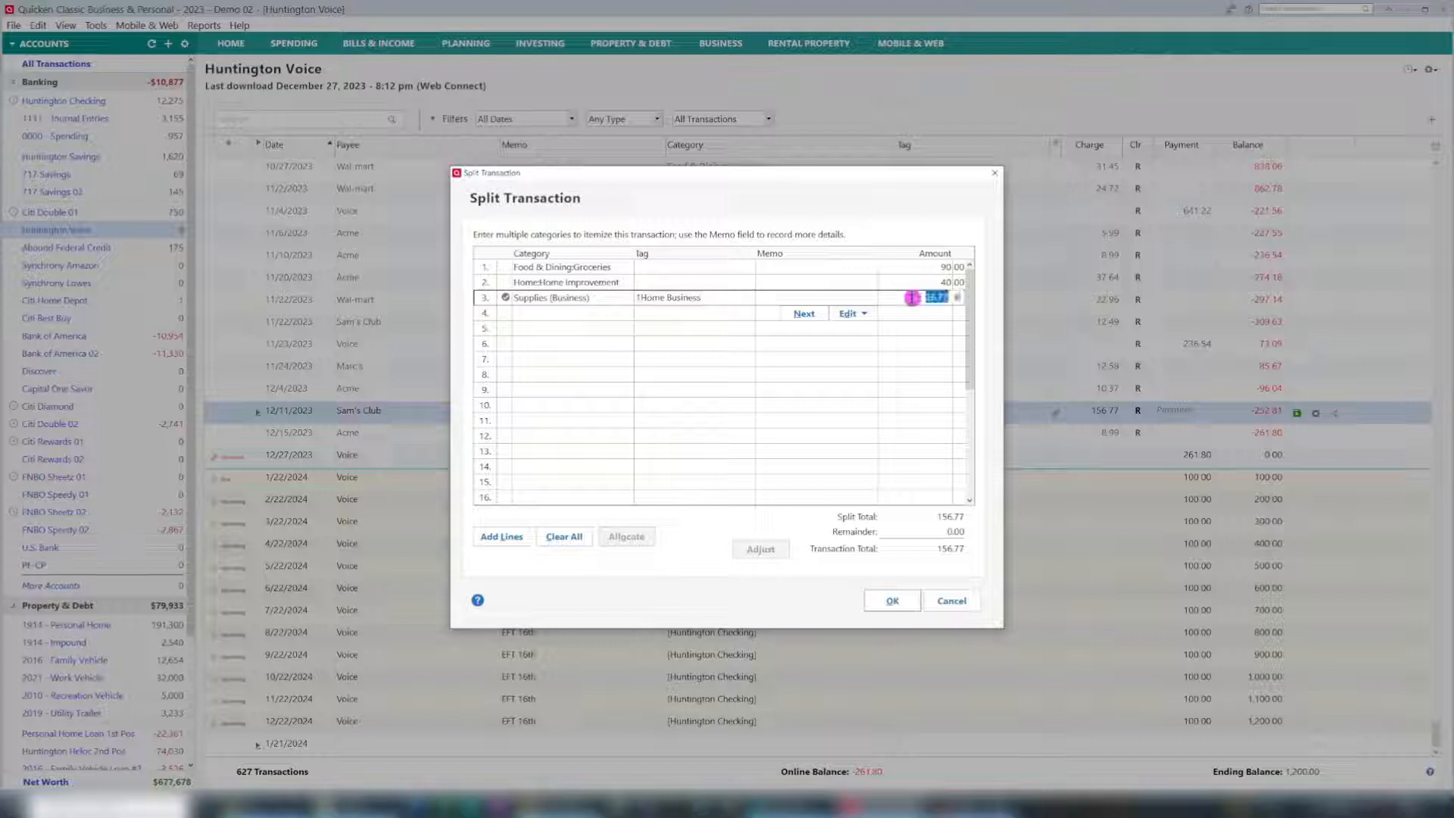
{"action": "type", "text": "20"}
{"action": "key", "text": "Return"}
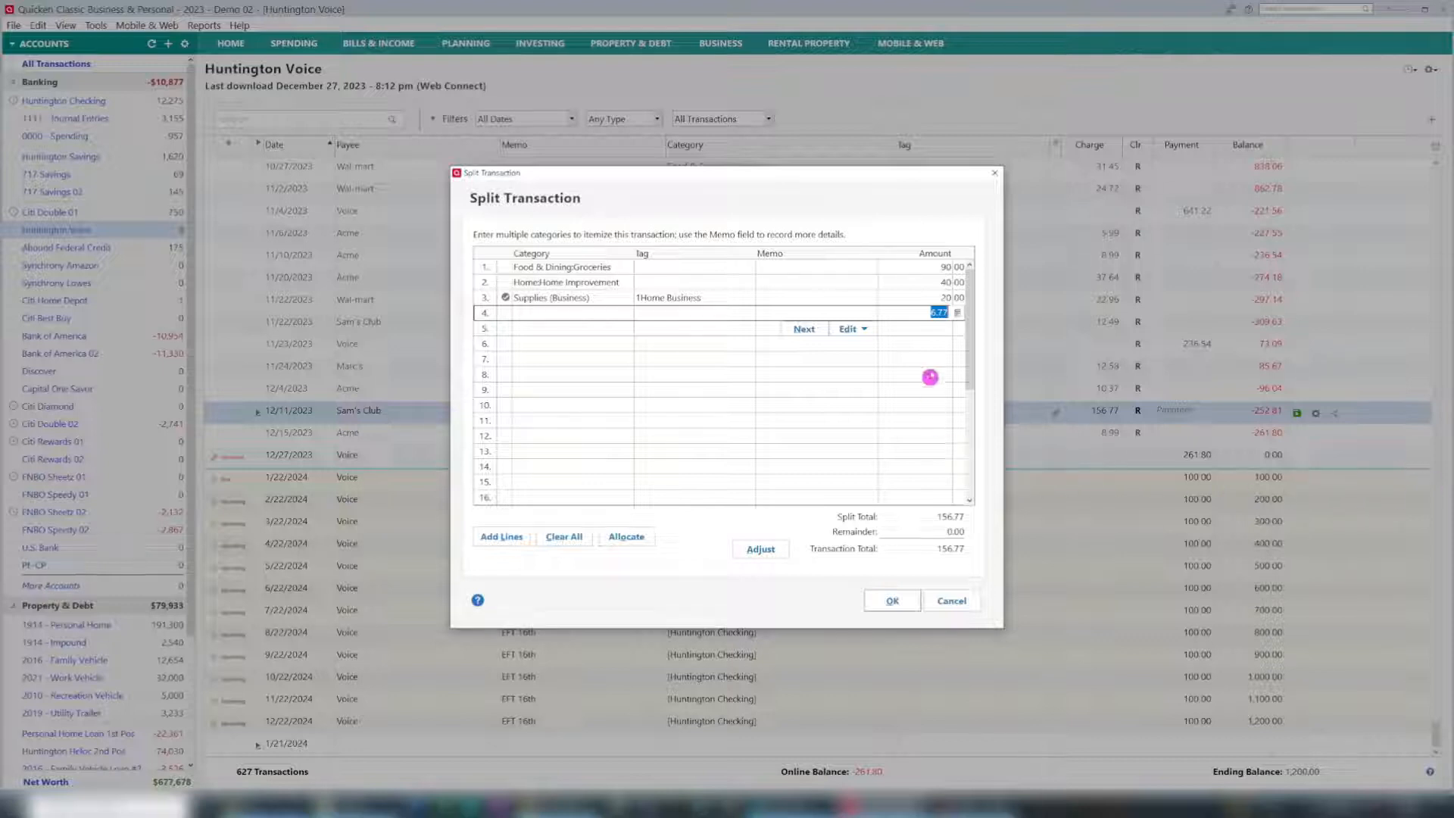
Assign the Misc. category to the fourth split line and accept the split
{"action": "left_click", "coordinate": [542, 313]}
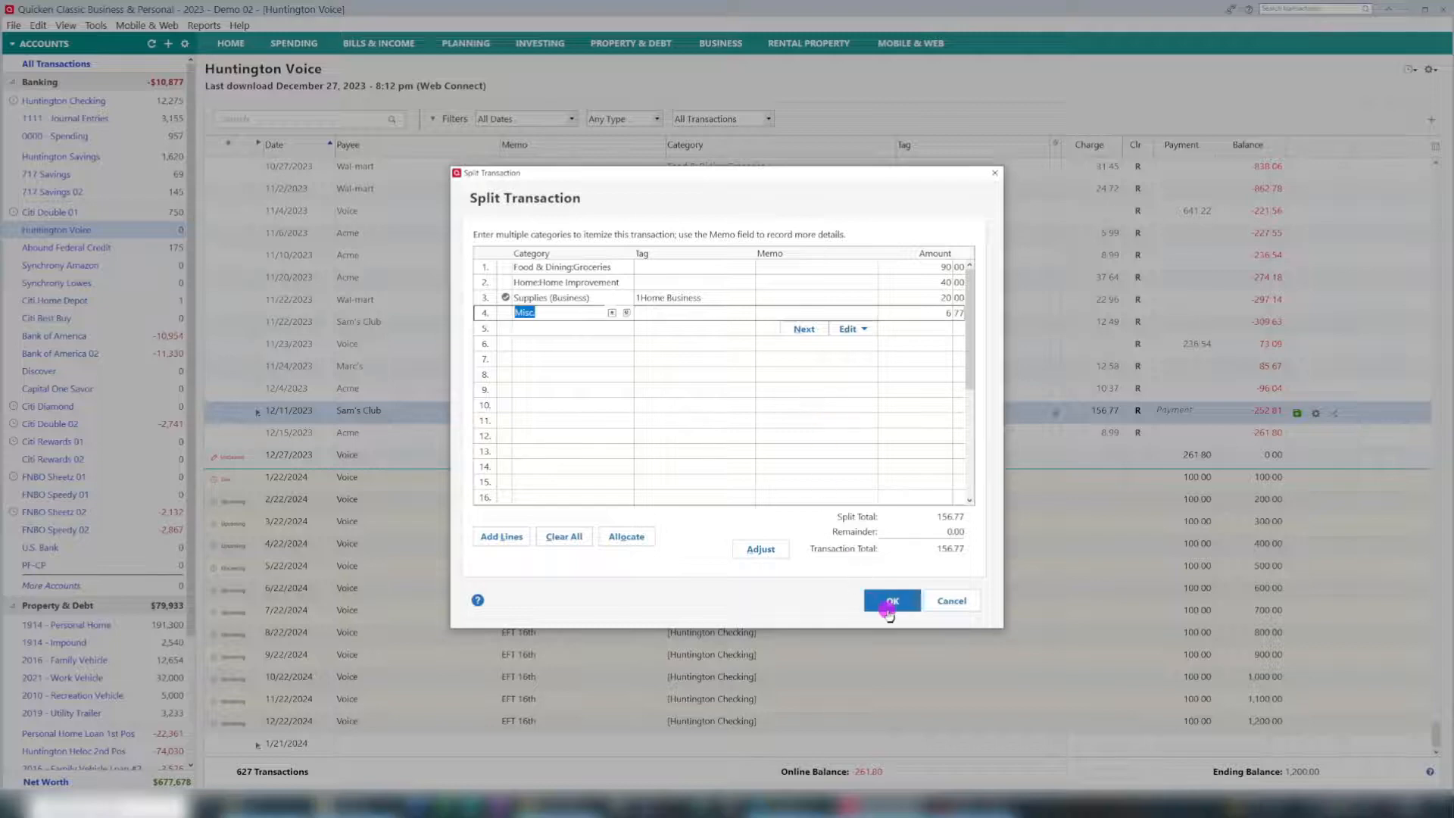
{"action": "left_click", "coordinate": [889, 606]}
Review the Sam's Club split lines without editing them, and decline the option to clear them all
{"action": "mouse_move", "coordinate": [753, 409]}
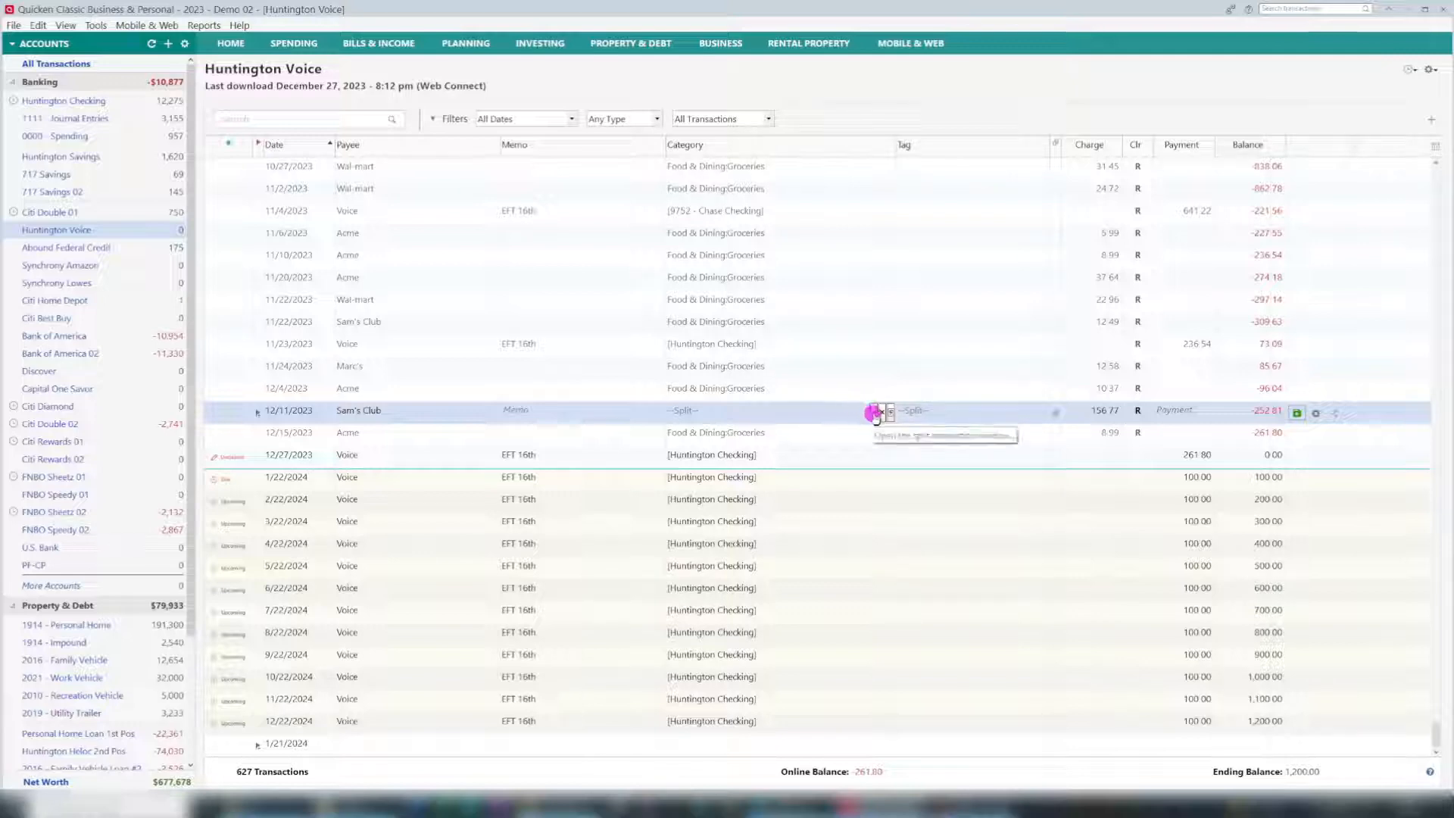
{"action": "left_click", "coordinate": [874, 414]}
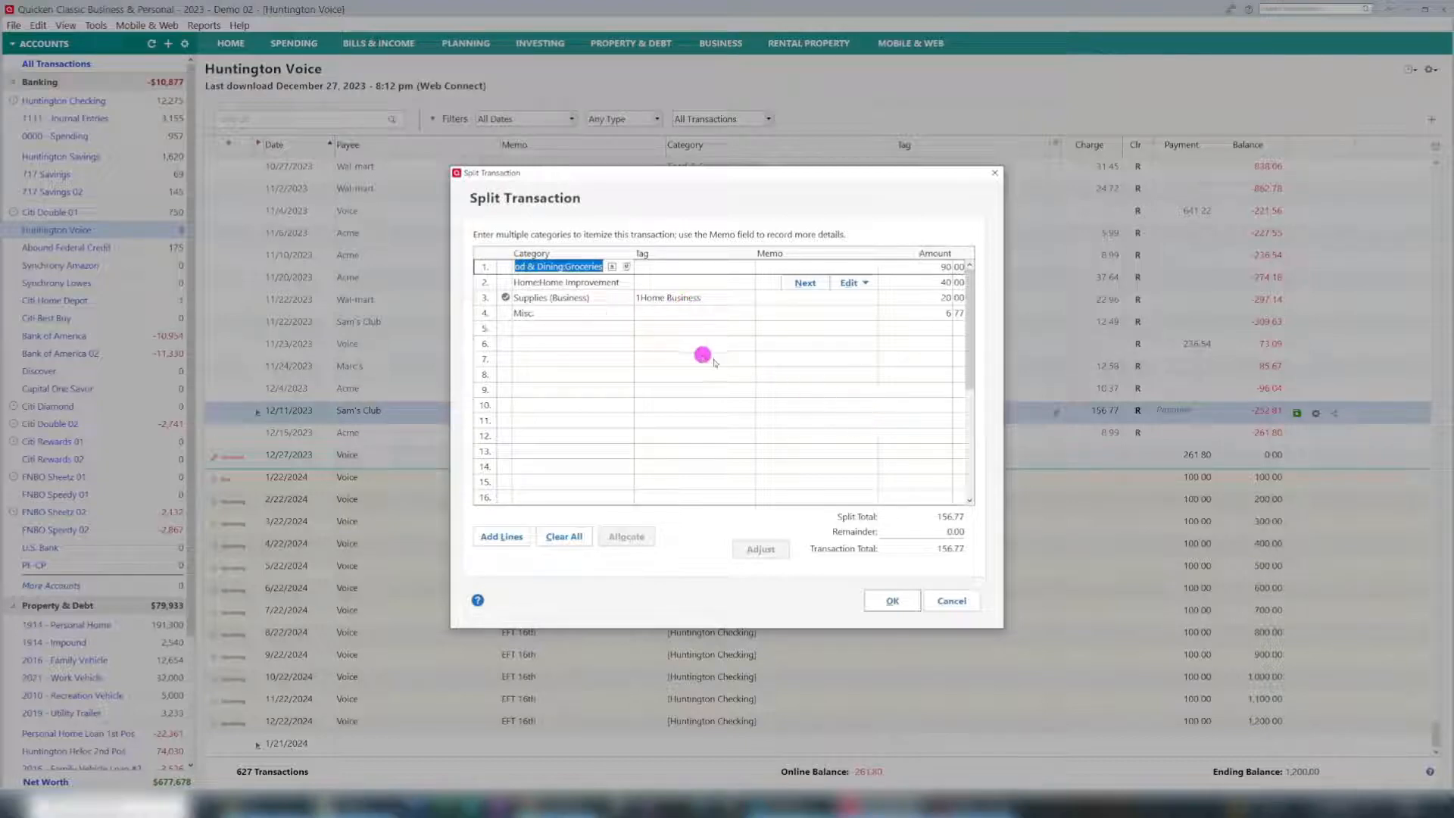
{"action": "left_click", "coordinate": [955, 599]}
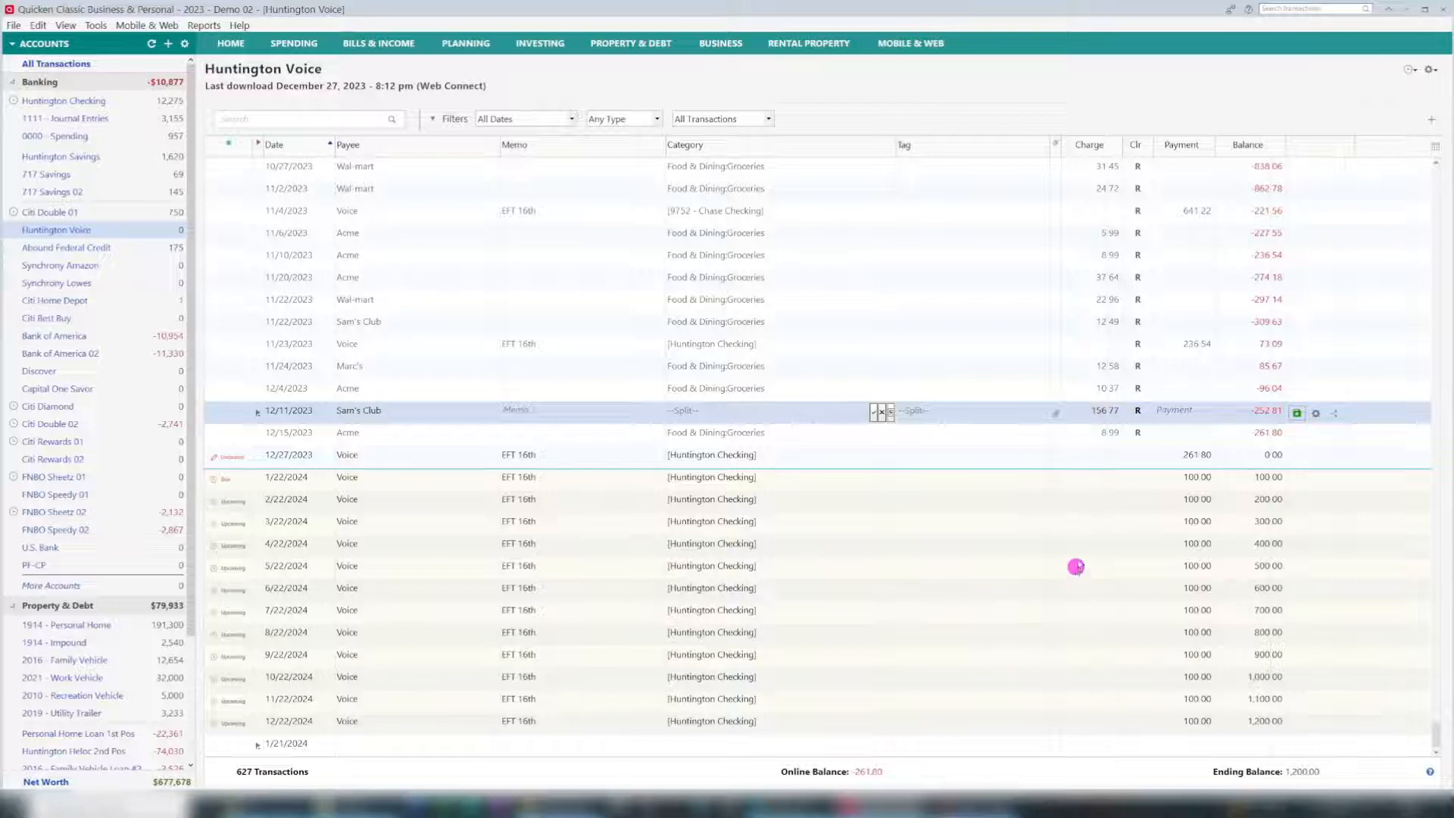
{"action": "left_click", "coordinate": [884, 413]}
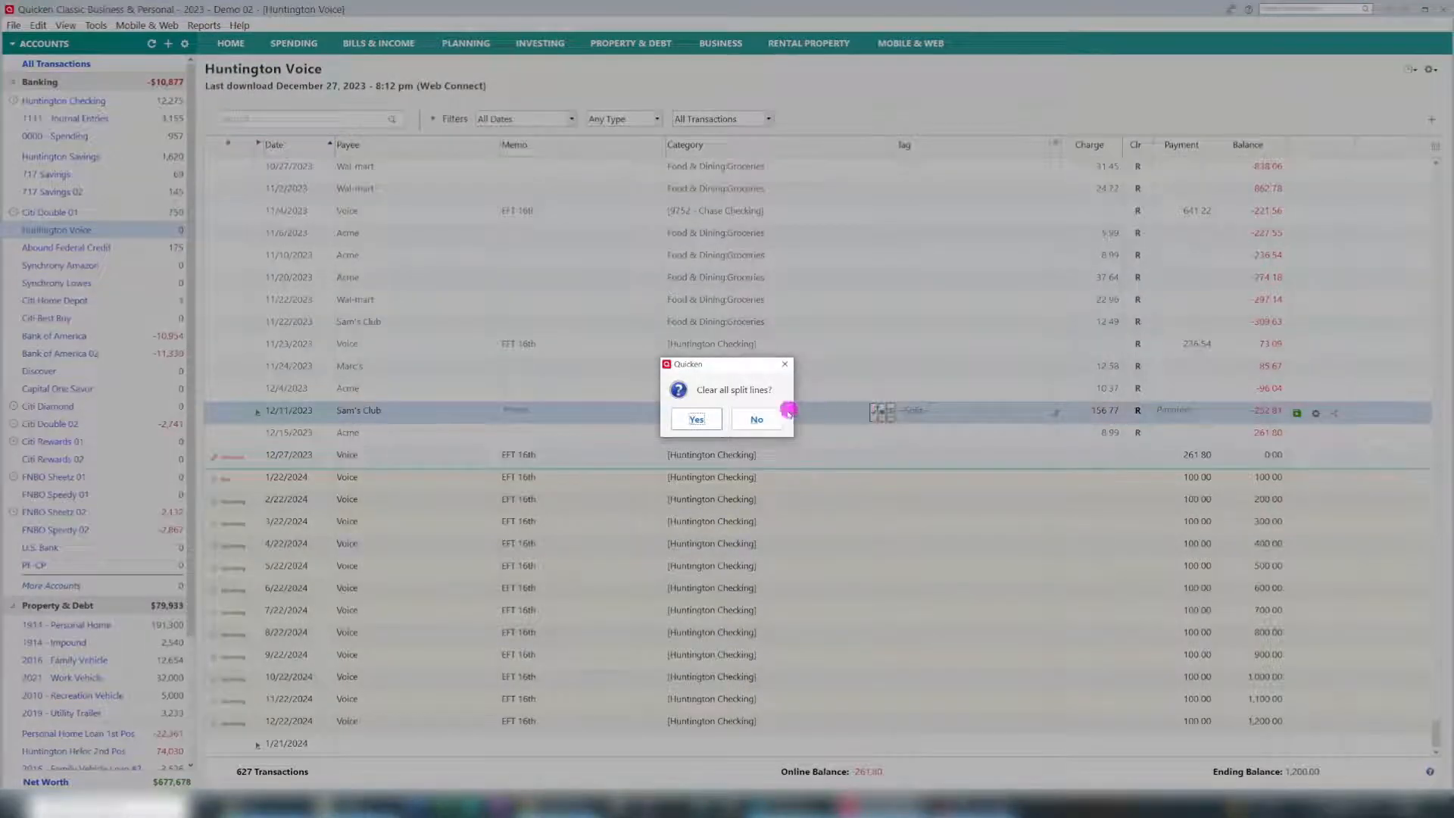
{"action": "left_click", "coordinate": [758, 421]}
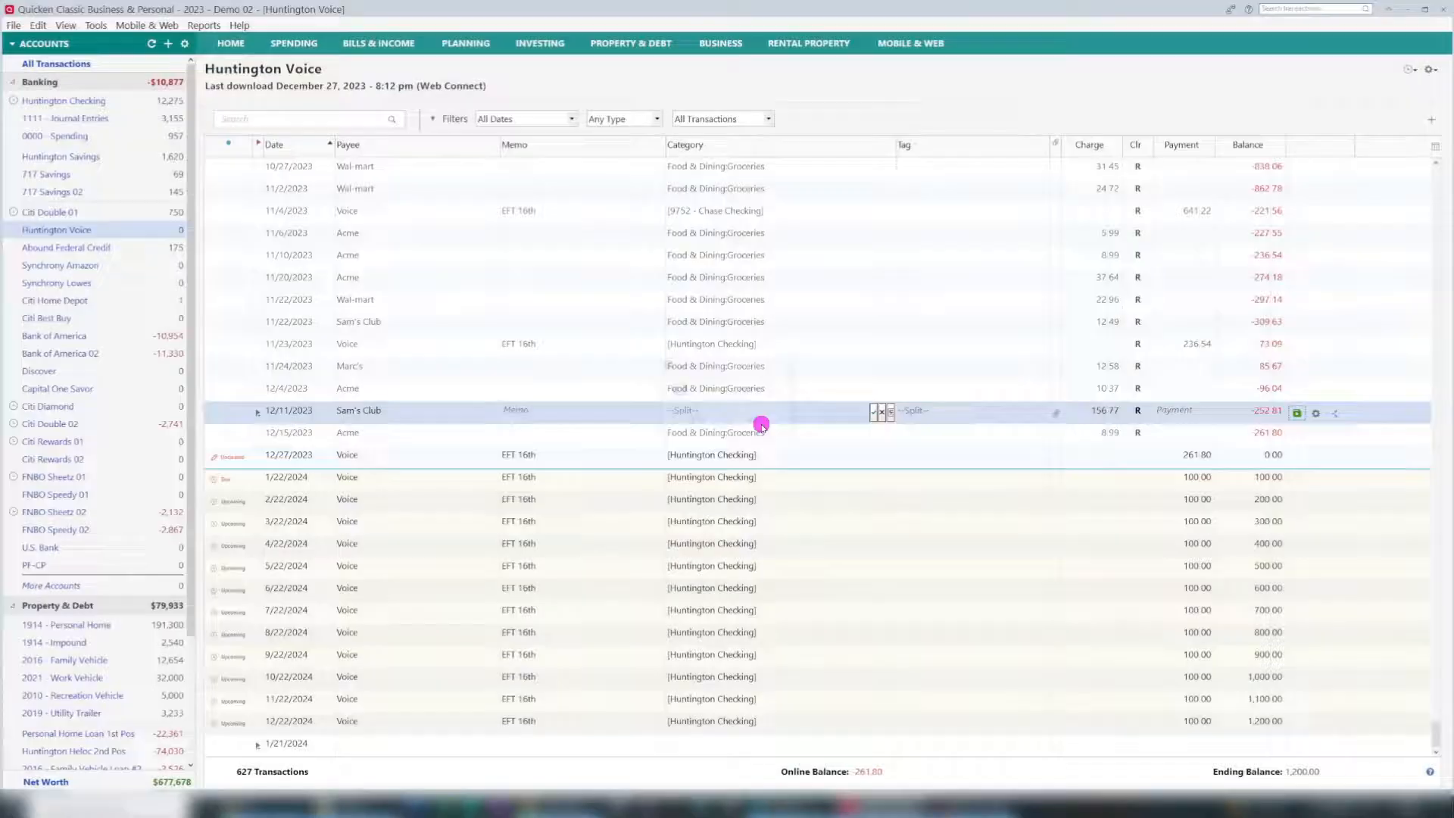
View the split categories' spending summary for the last 60 days and the last 1 year, and close it
{"action": "left_click", "coordinate": [892, 413]}
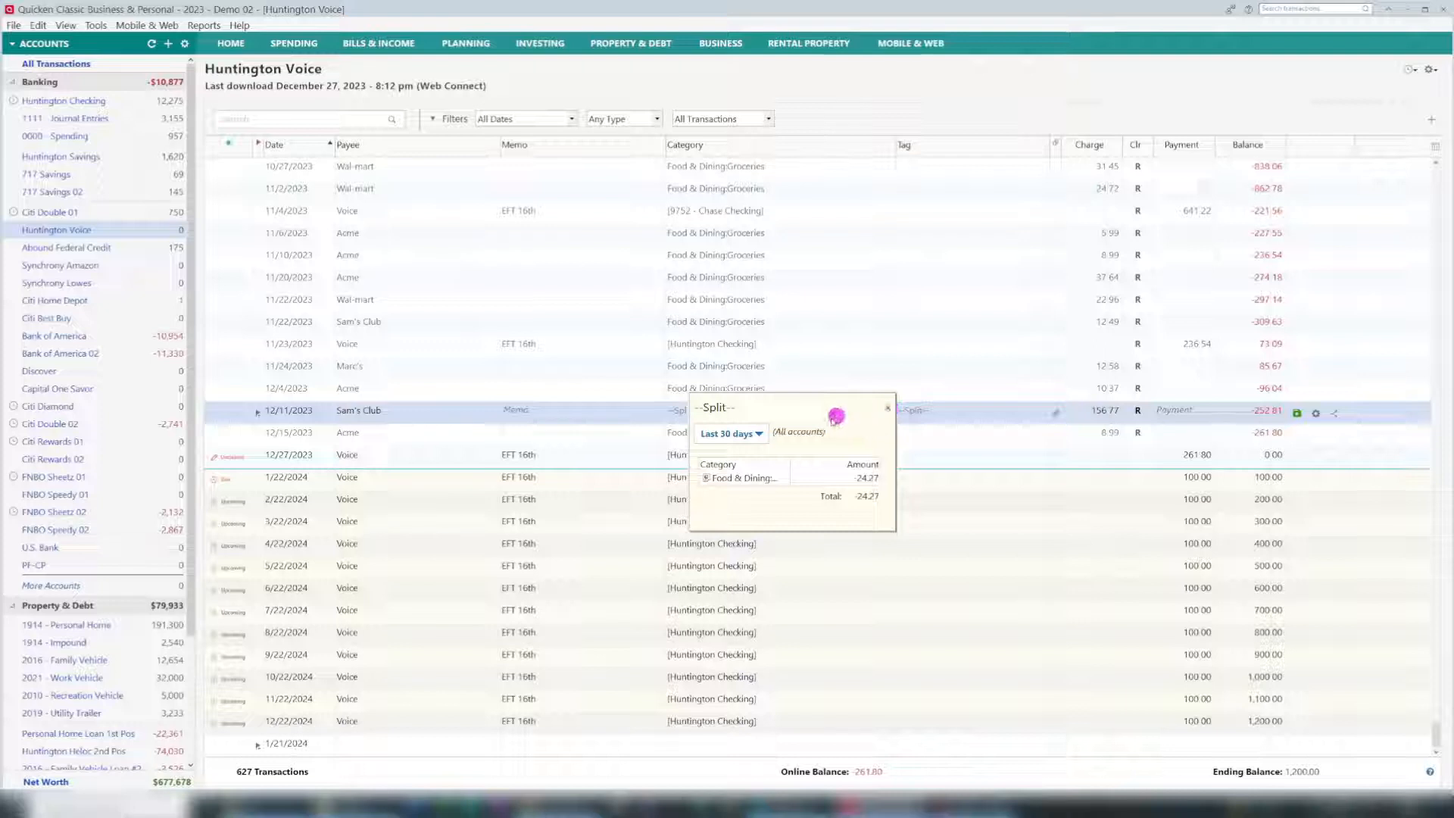
{"action": "left_click", "coordinate": [746, 435]}
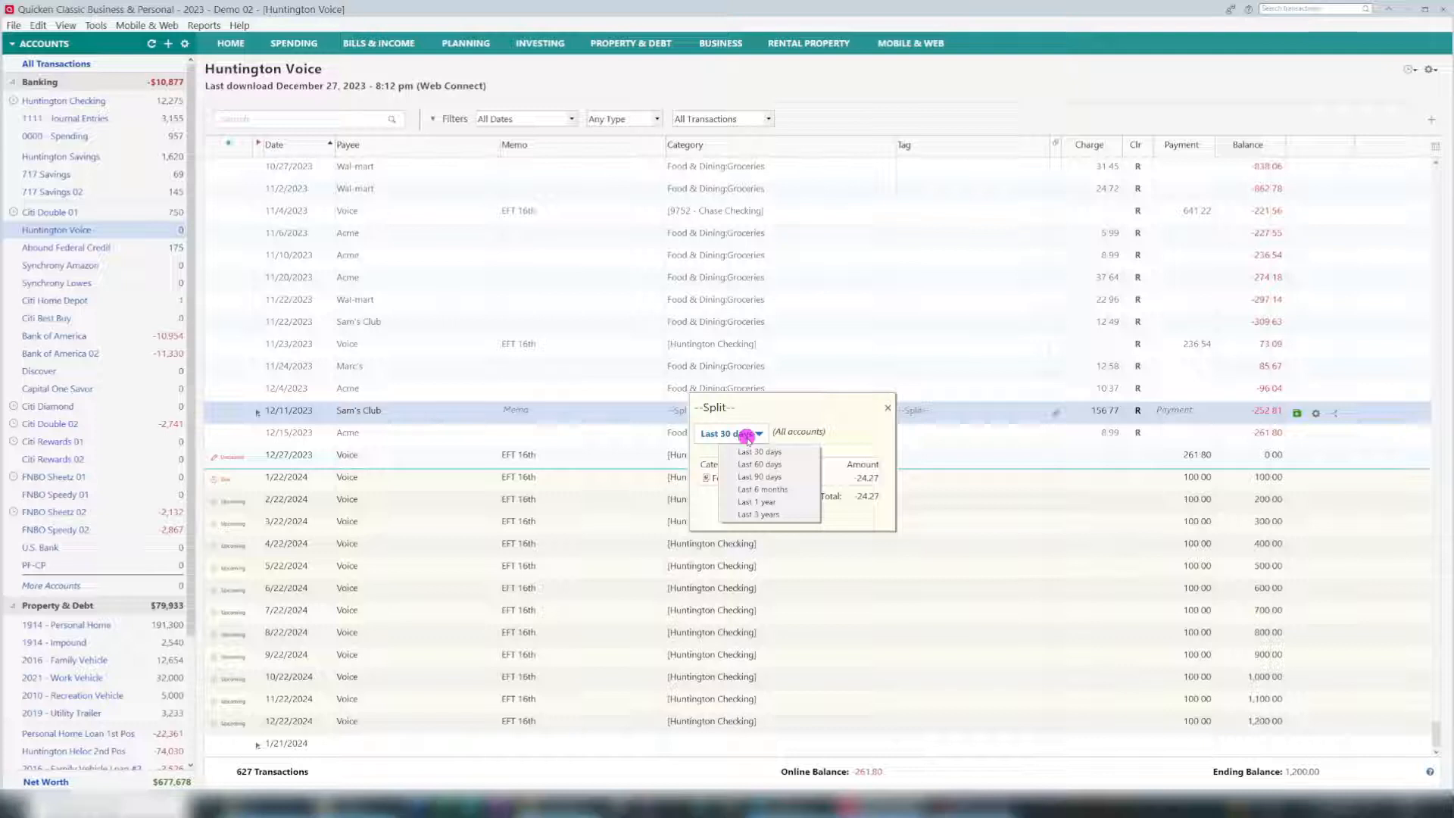
{"action": "left_click", "coordinate": [791, 465]}
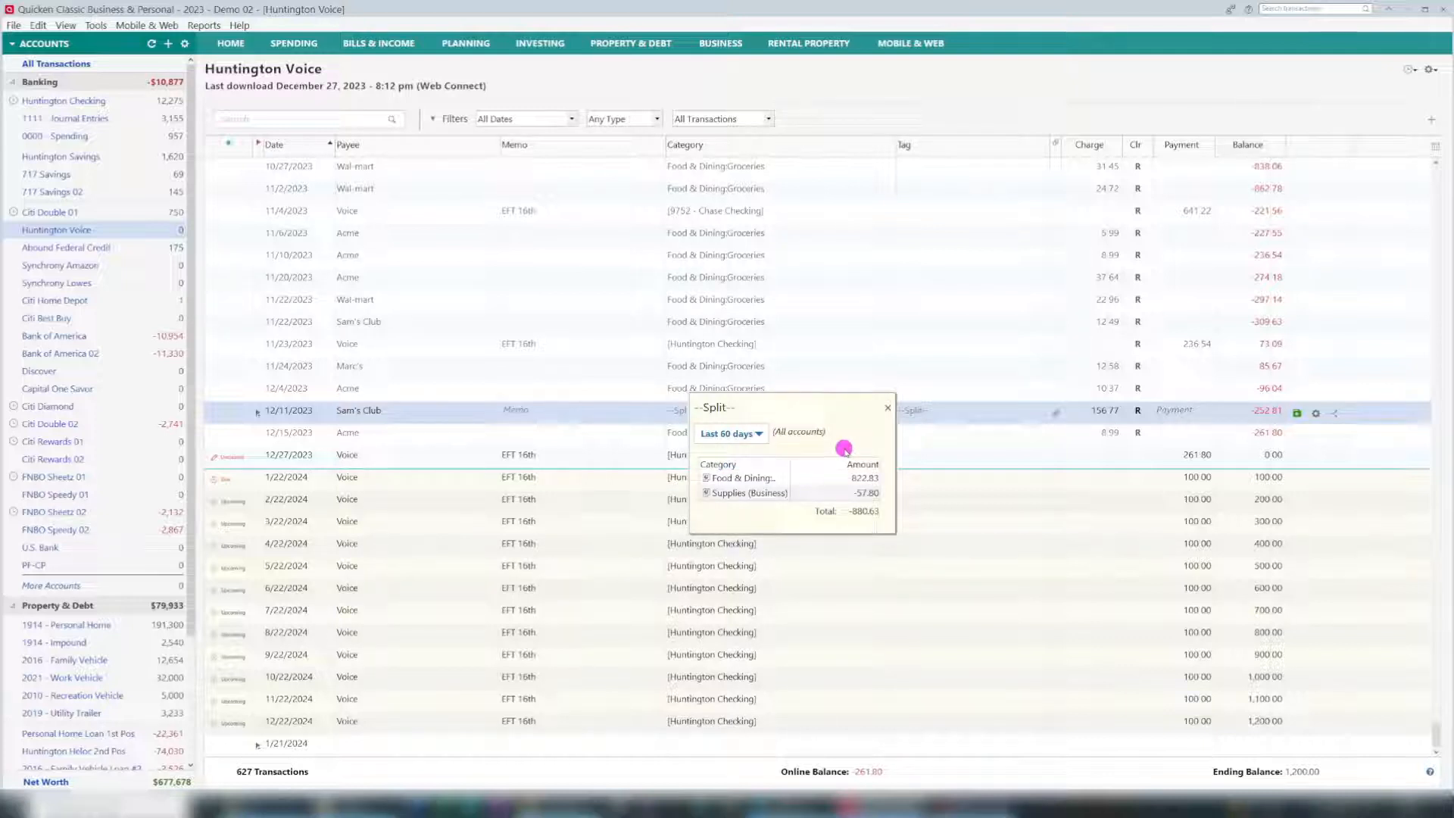
{"action": "left_click", "coordinate": [752, 436]}
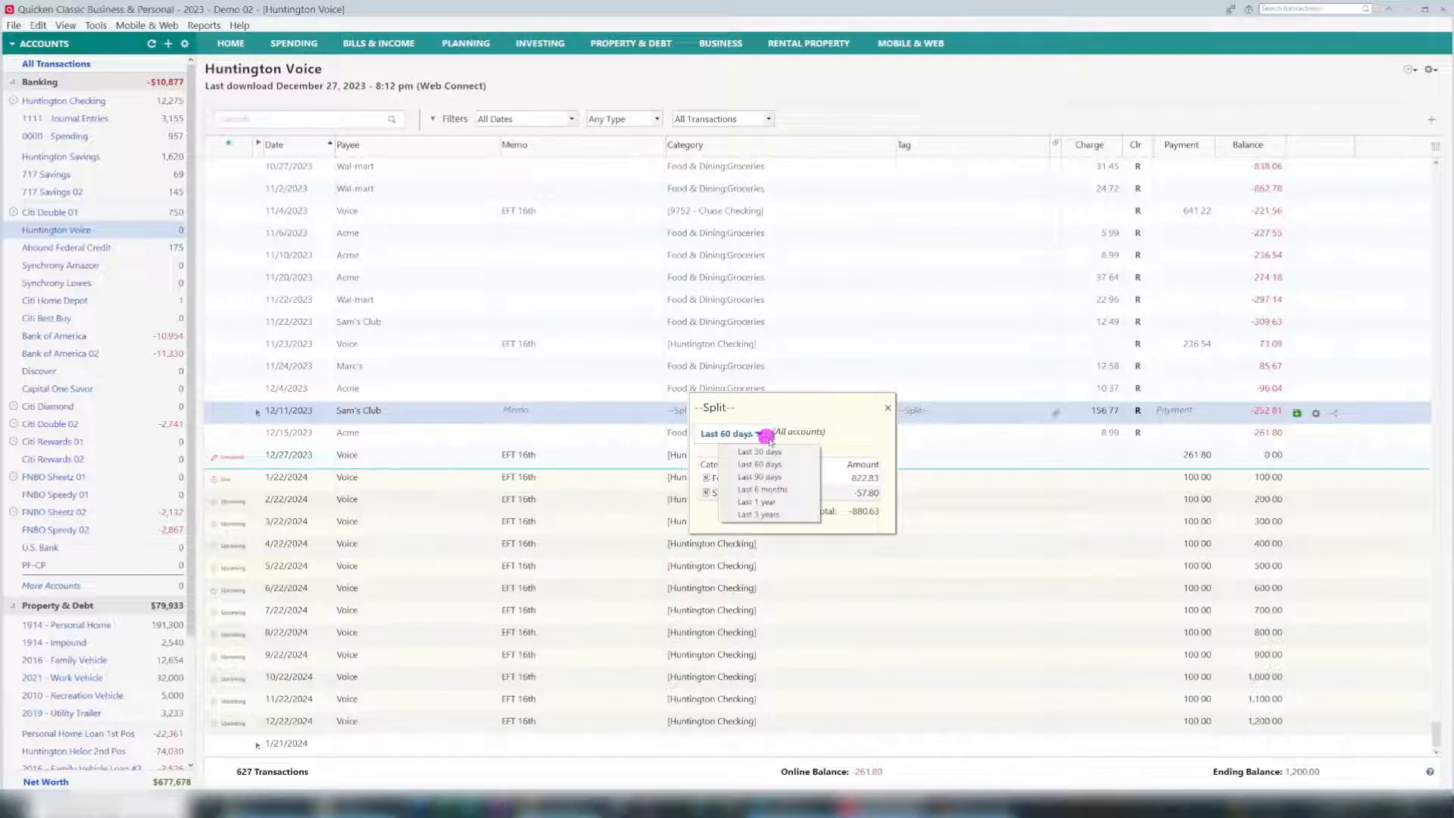
{"action": "left_click", "coordinate": [778, 503]}
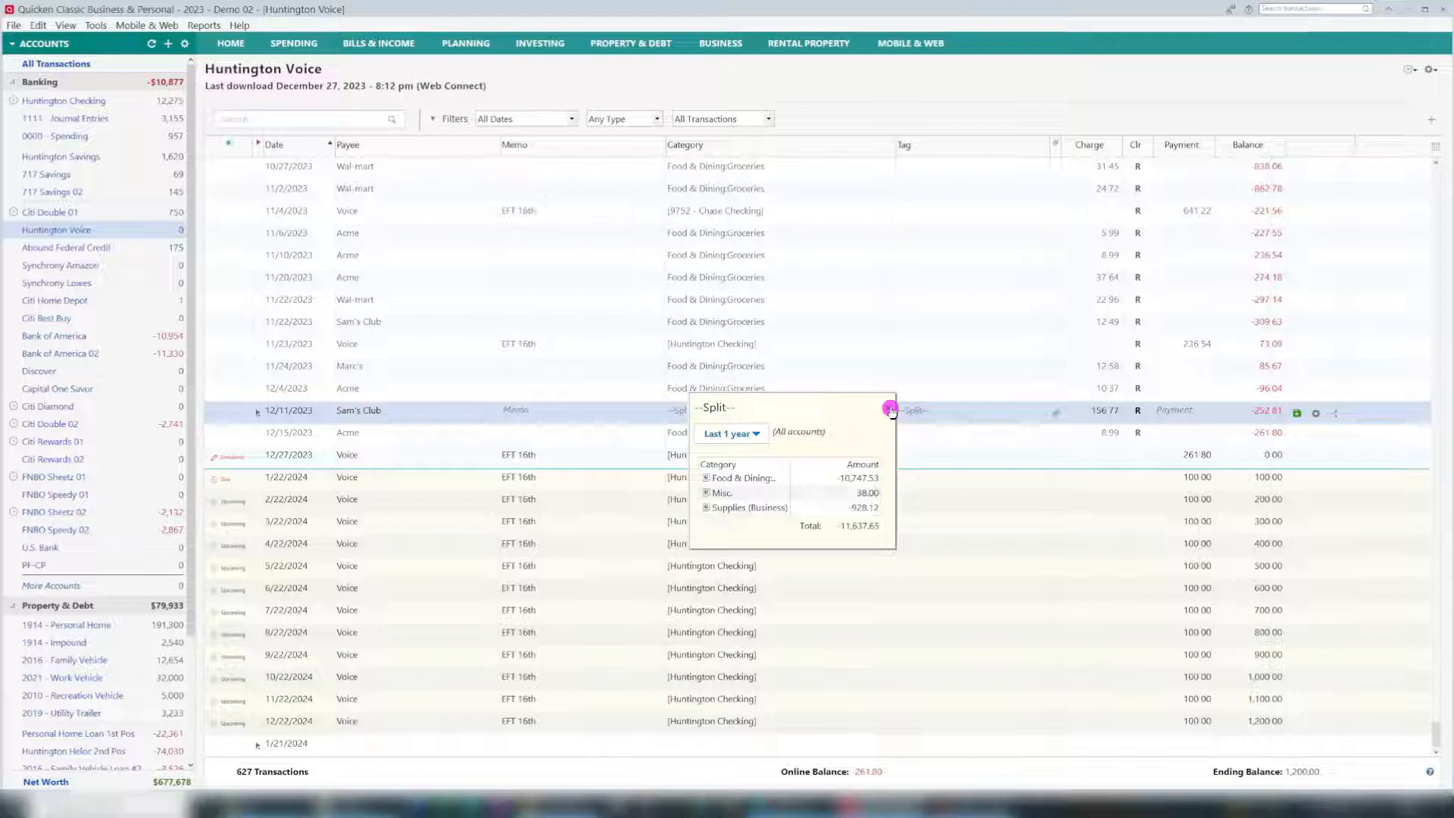
{"action": "left_click", "coordinate": [891, 409]}
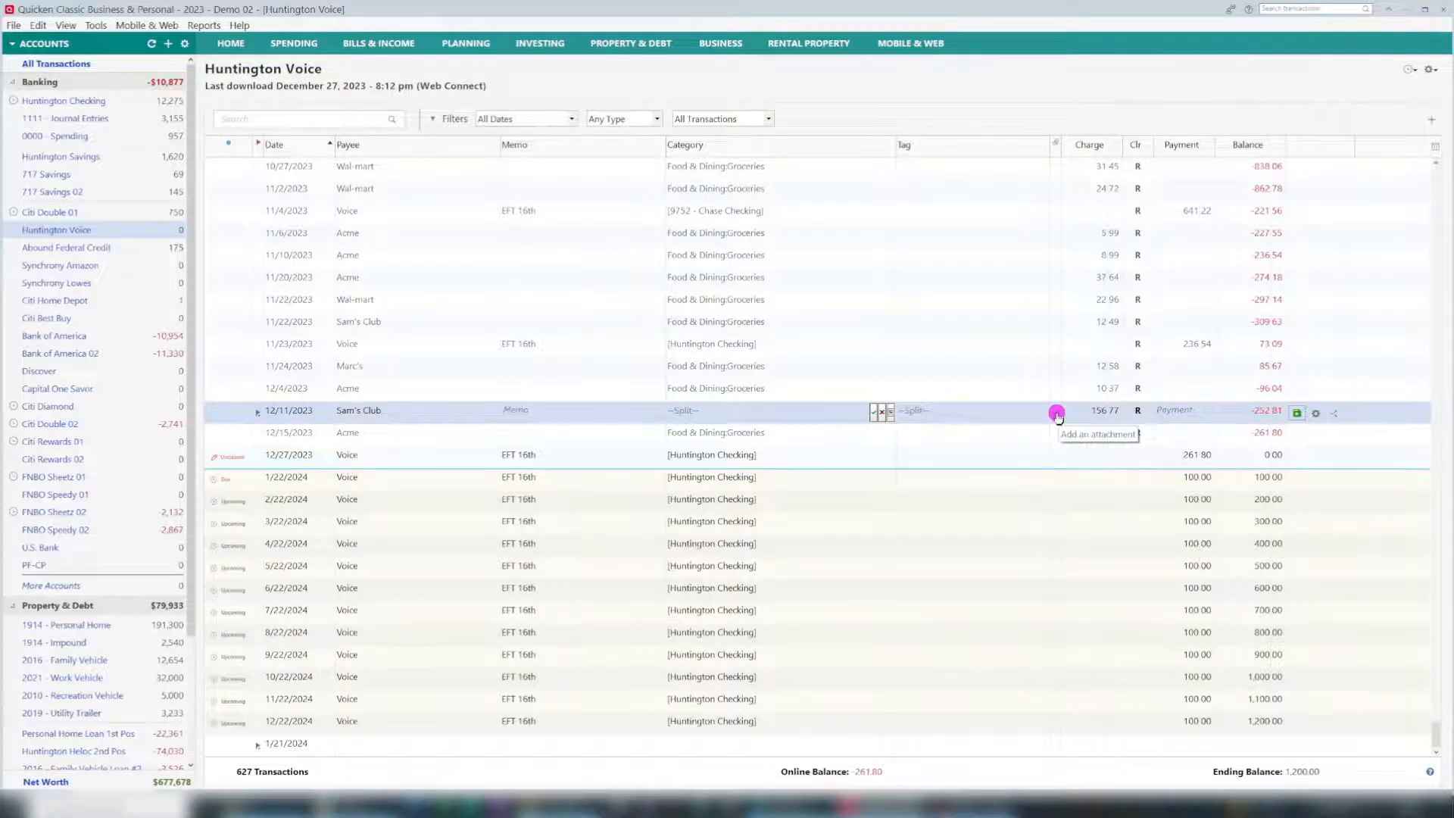
View the attachment options for the Sam's Club transaction and close them without adding a file
{"action": "left_click", "coordinate": [1057, 415]}
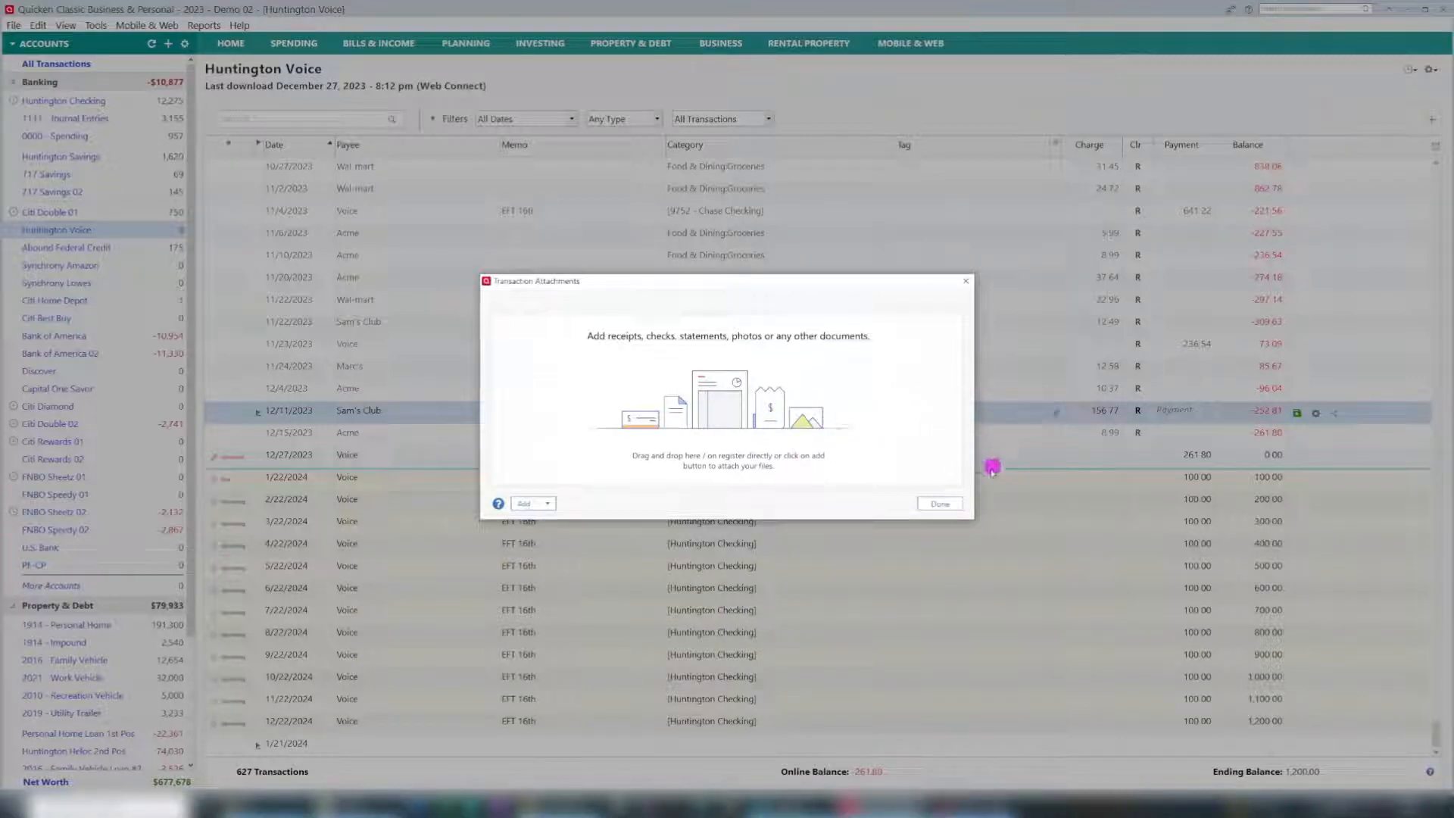
{"action": "left_click", "coordinate": [940, 504]}
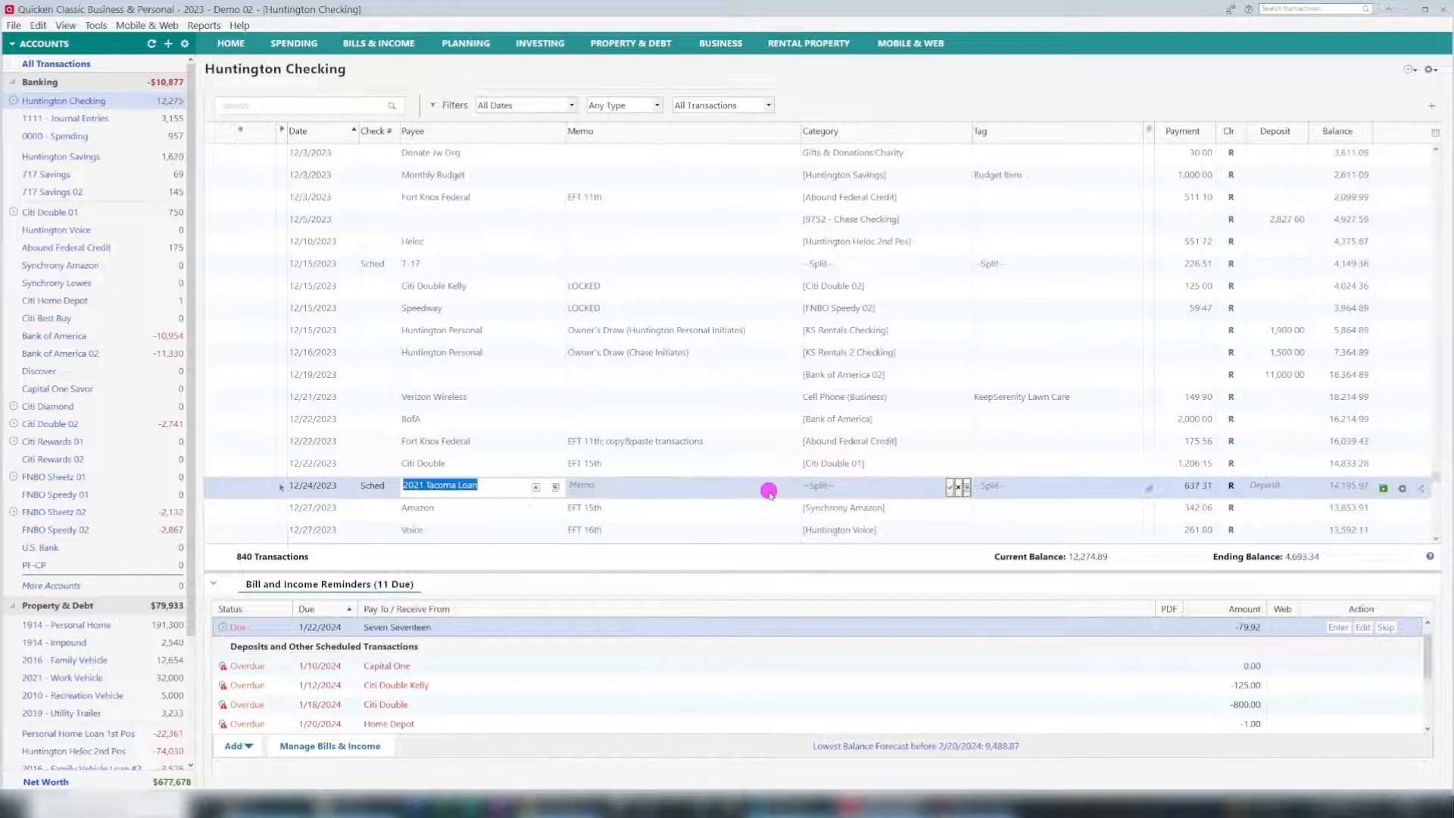
Review the principal and interest split lines of the 12/24/2023 2021 Tacoma Loan payment in Huntington Checking, and leave without saving changes
{"action": "left_click", "coordinate": [949, 487]}
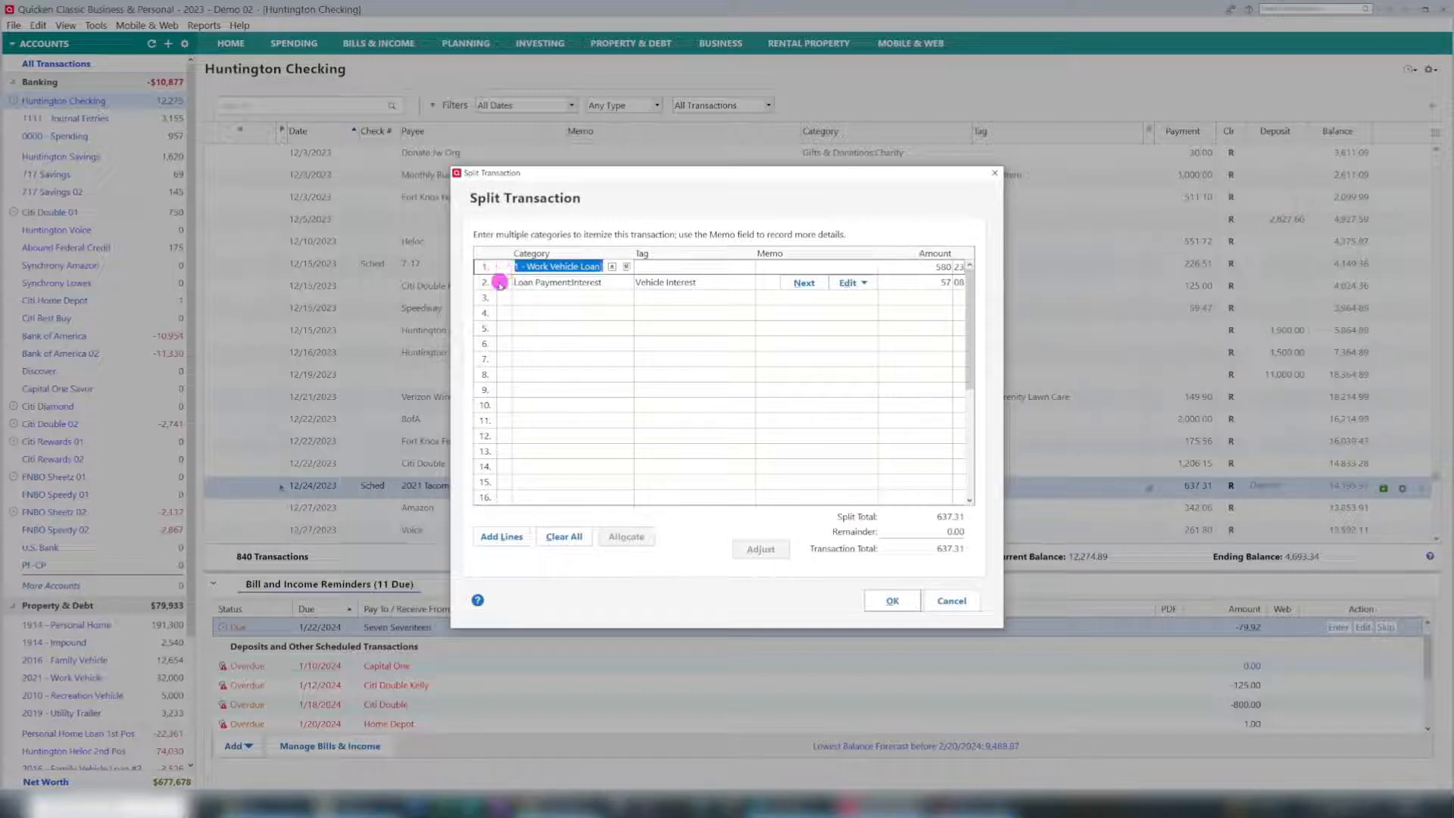
{"action": "left_click", "coordinate": [584, 266]}
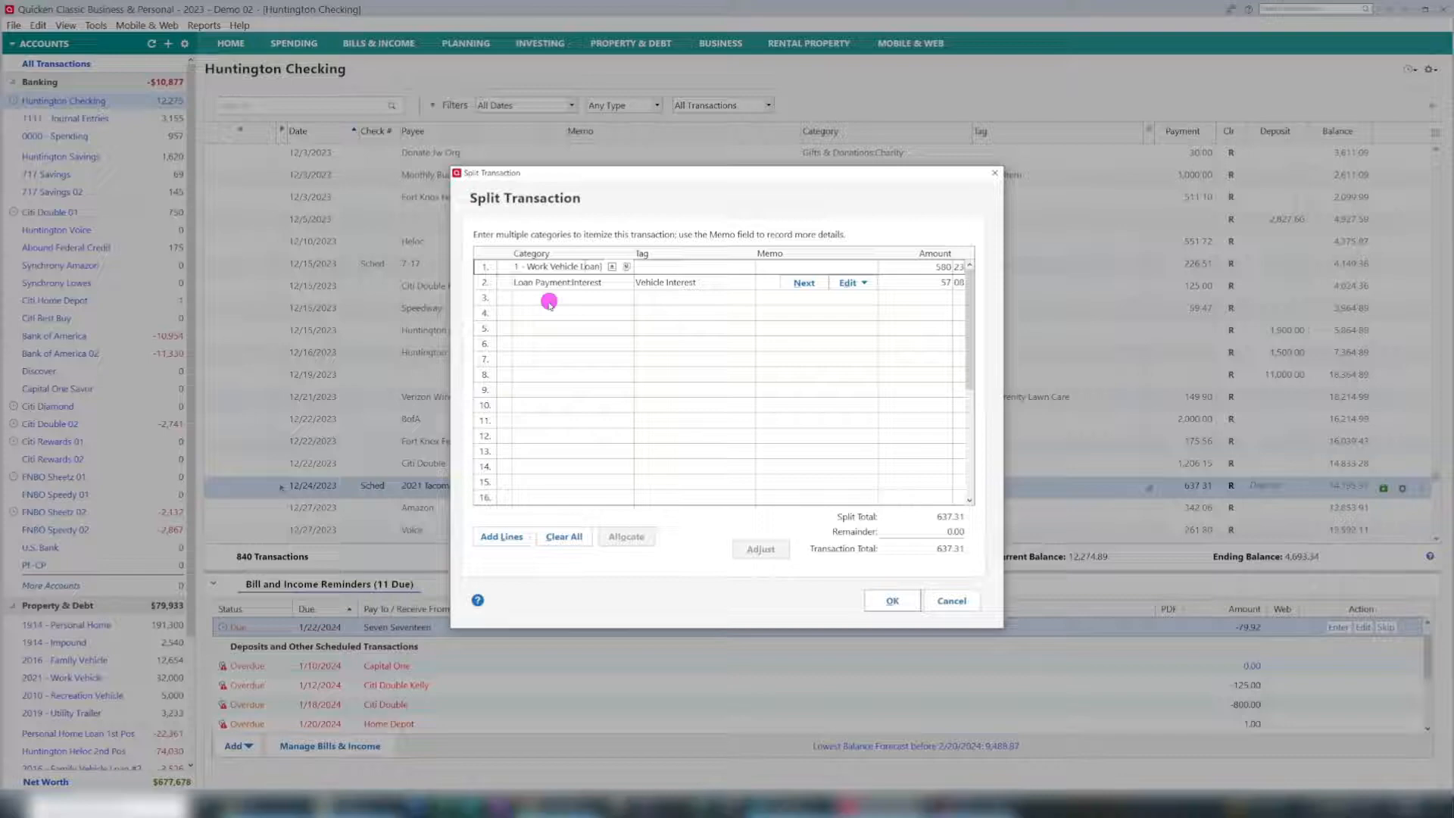
{"action": "left_click", "coordinate": [523, 279]}
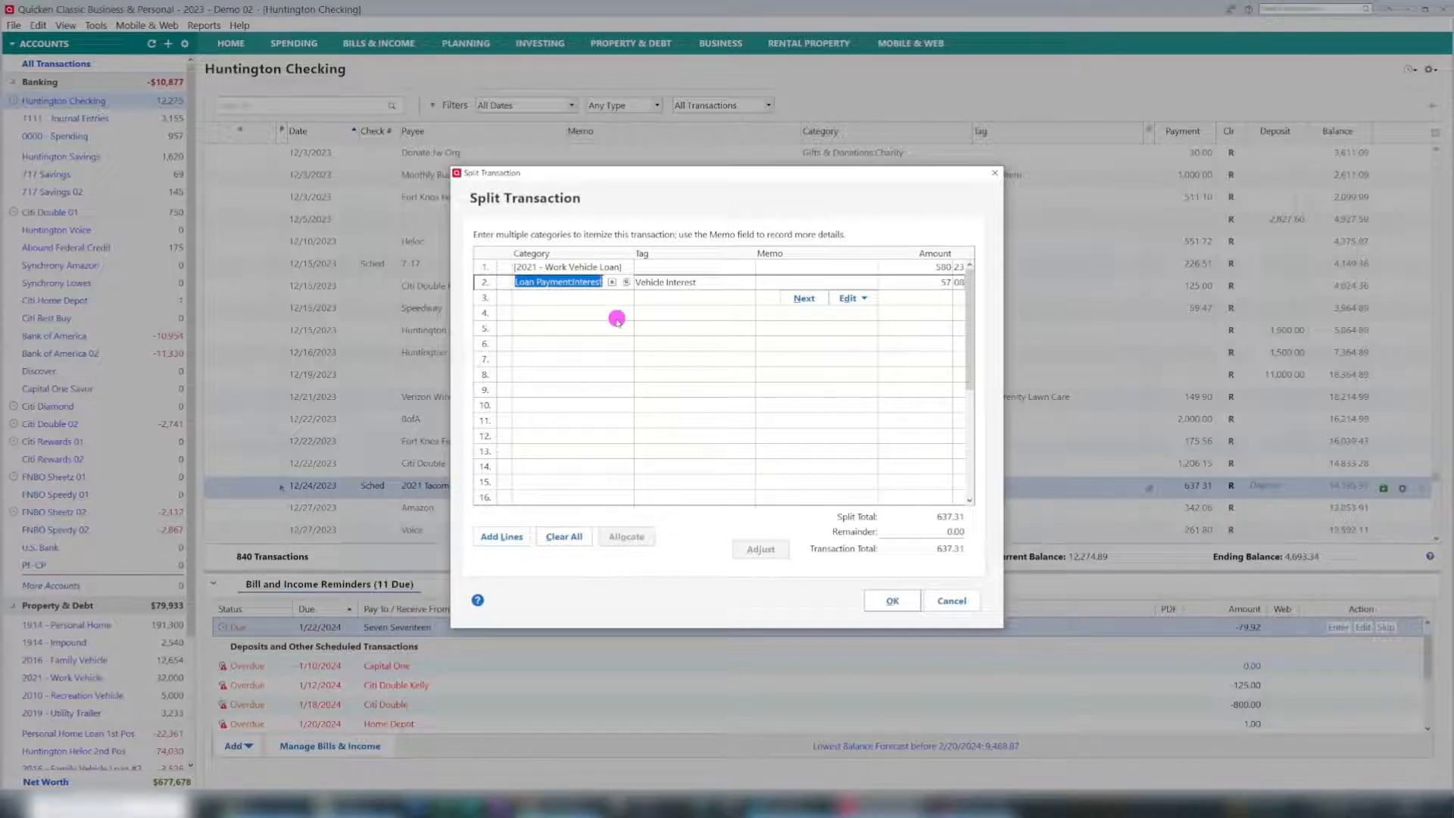
{"action": "left_click", "coordinate": [710, 282]}
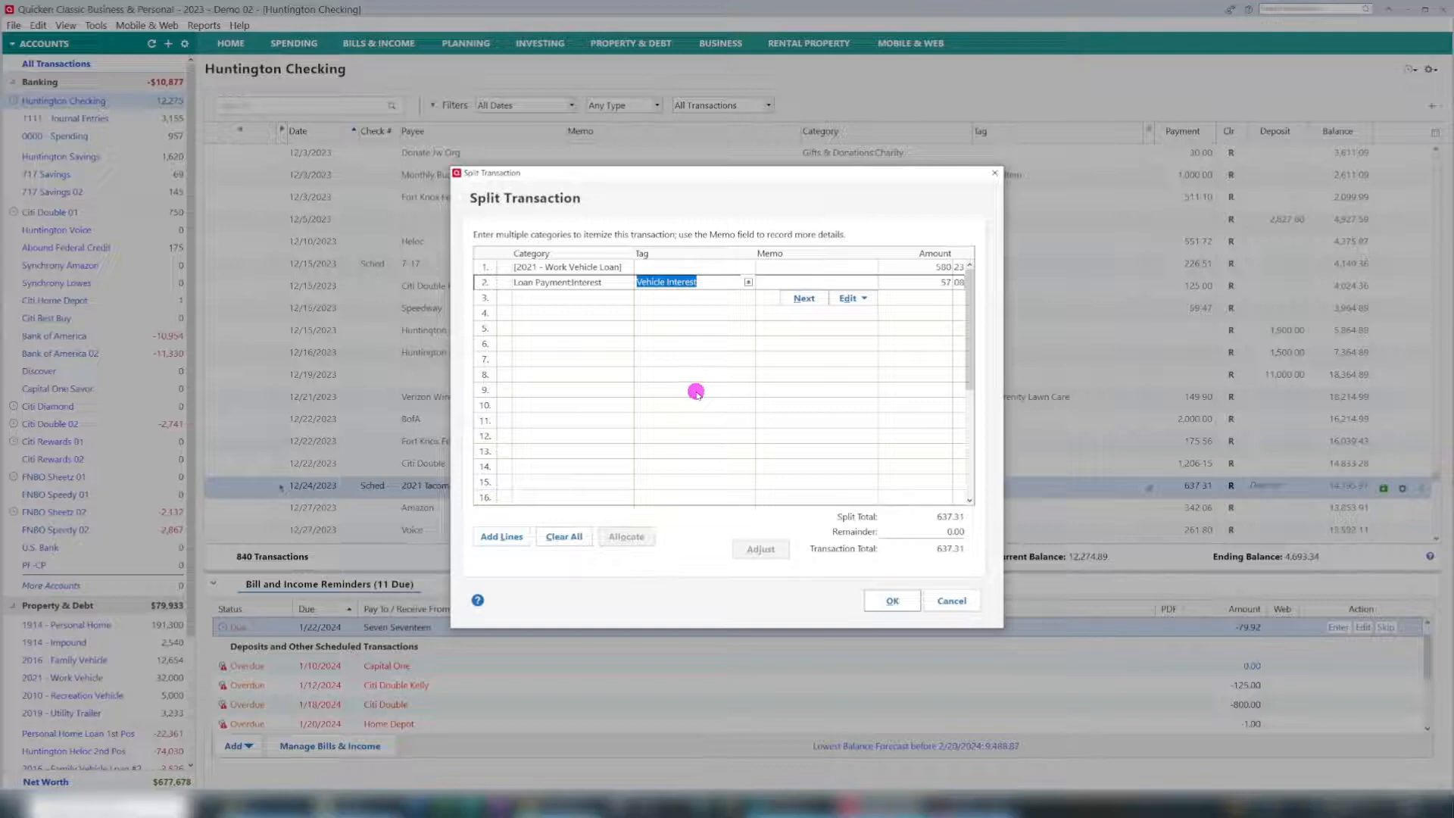
{"action": "left_click", "coordinate": [953, 601]}
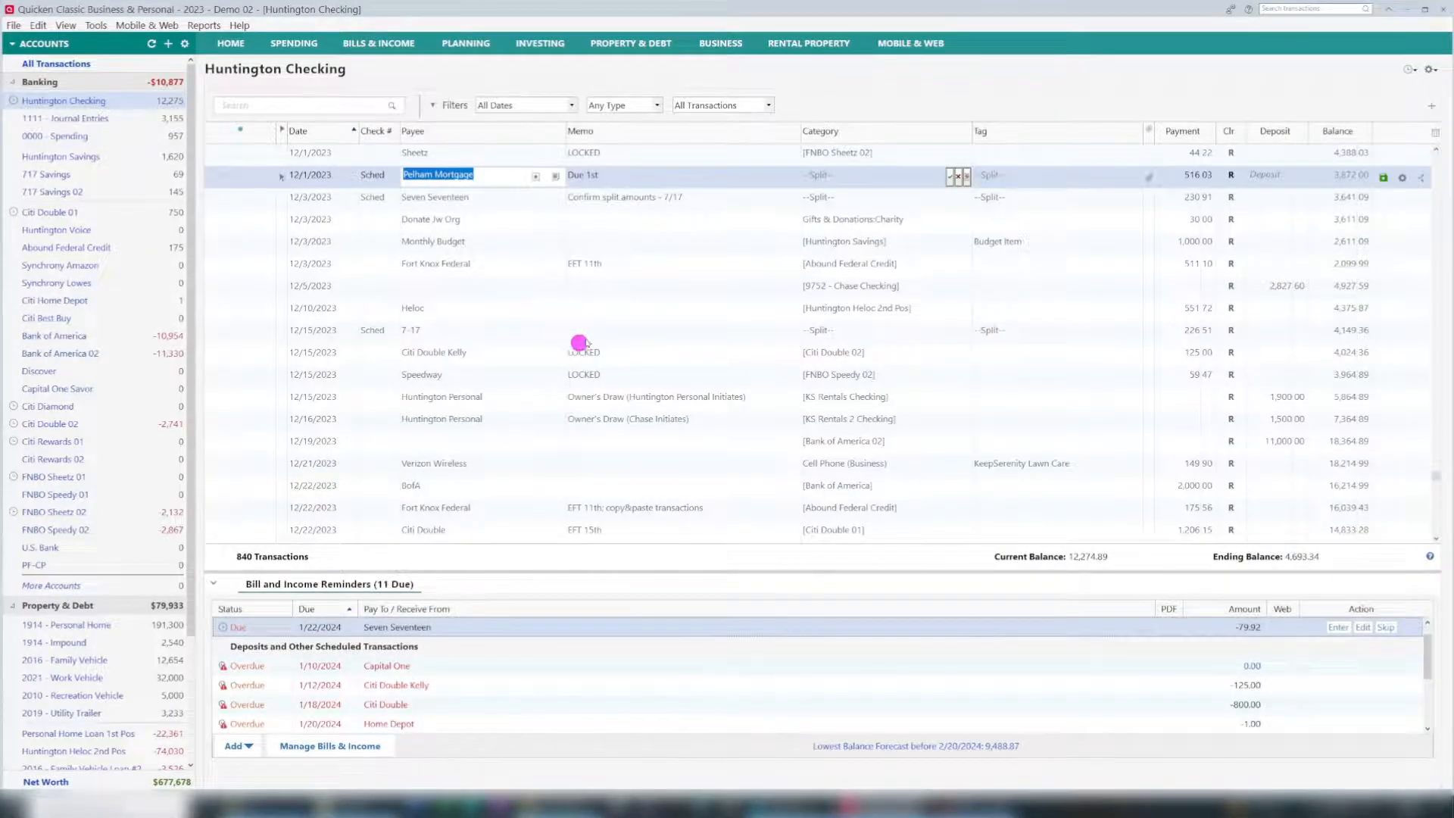
In the 12/1/2023 Pelham Mortgage split, set the third line's Personal Home Loan amount to 200.00 and adjust the transaction total to match
{"action": "left_click", "coordinate": [951, 178]}
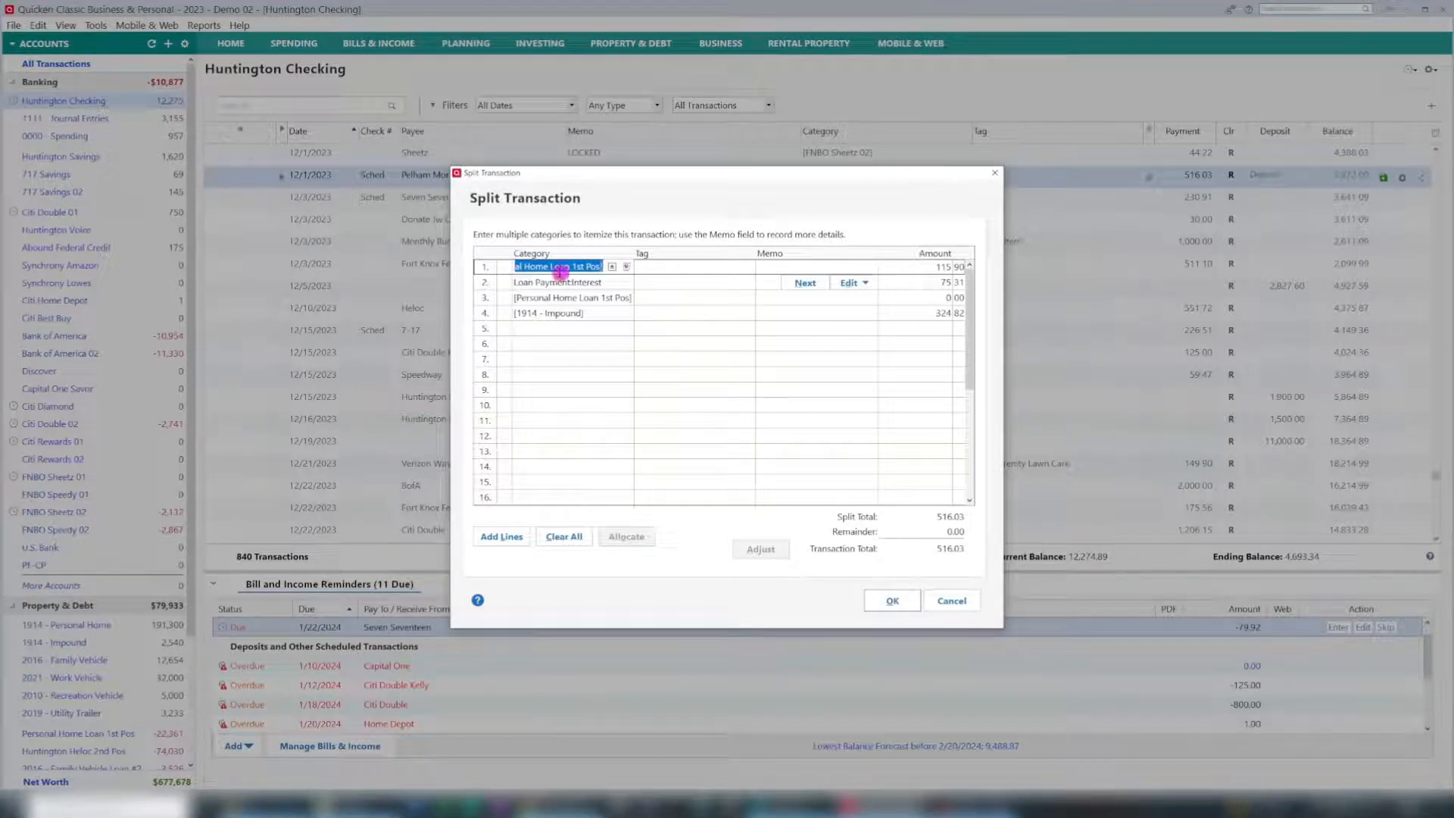
{"action": "left_click", "coordinate": [584, 345]}
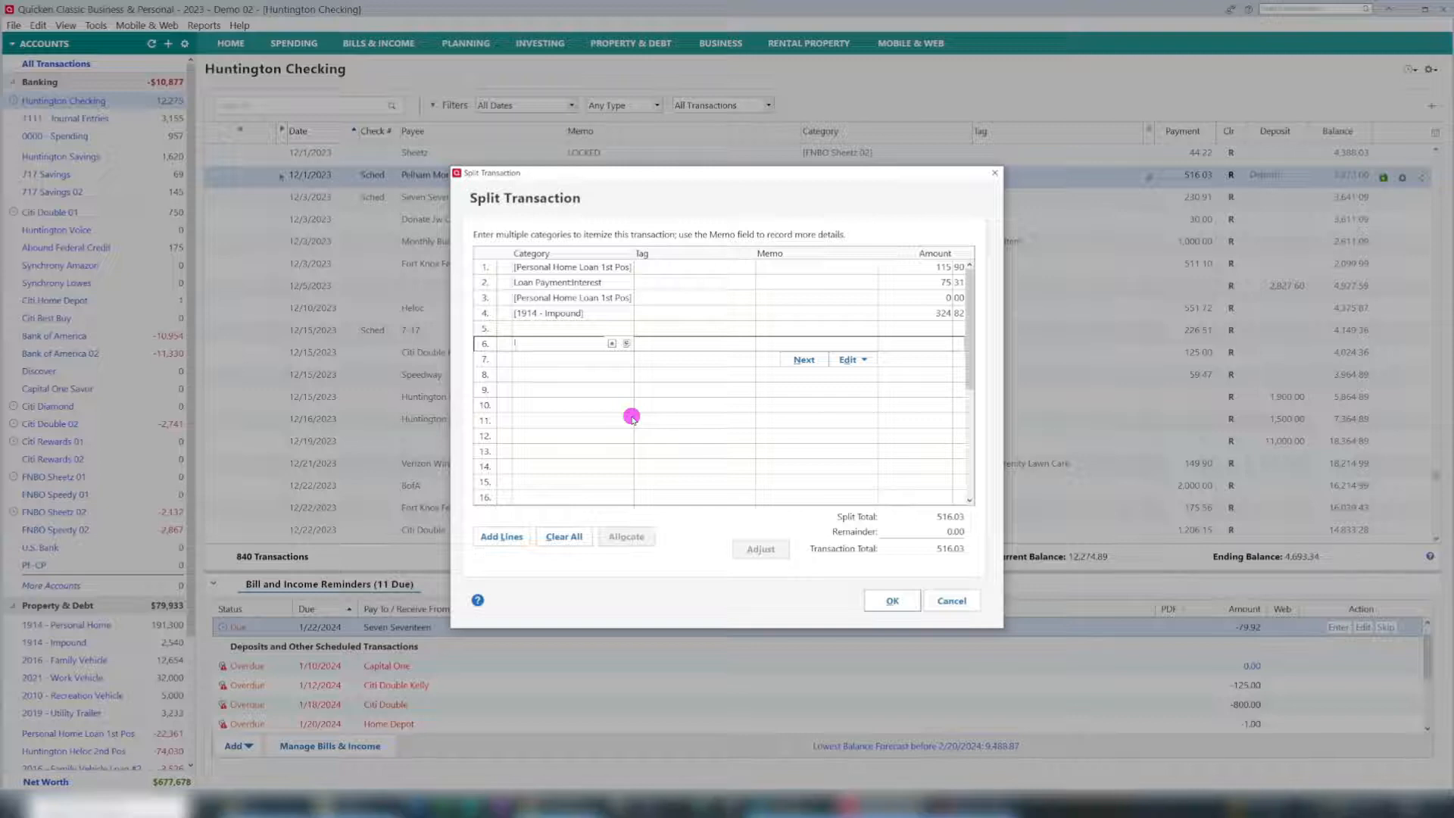
{"action": "left_click", "coordinate": [566, 296]}
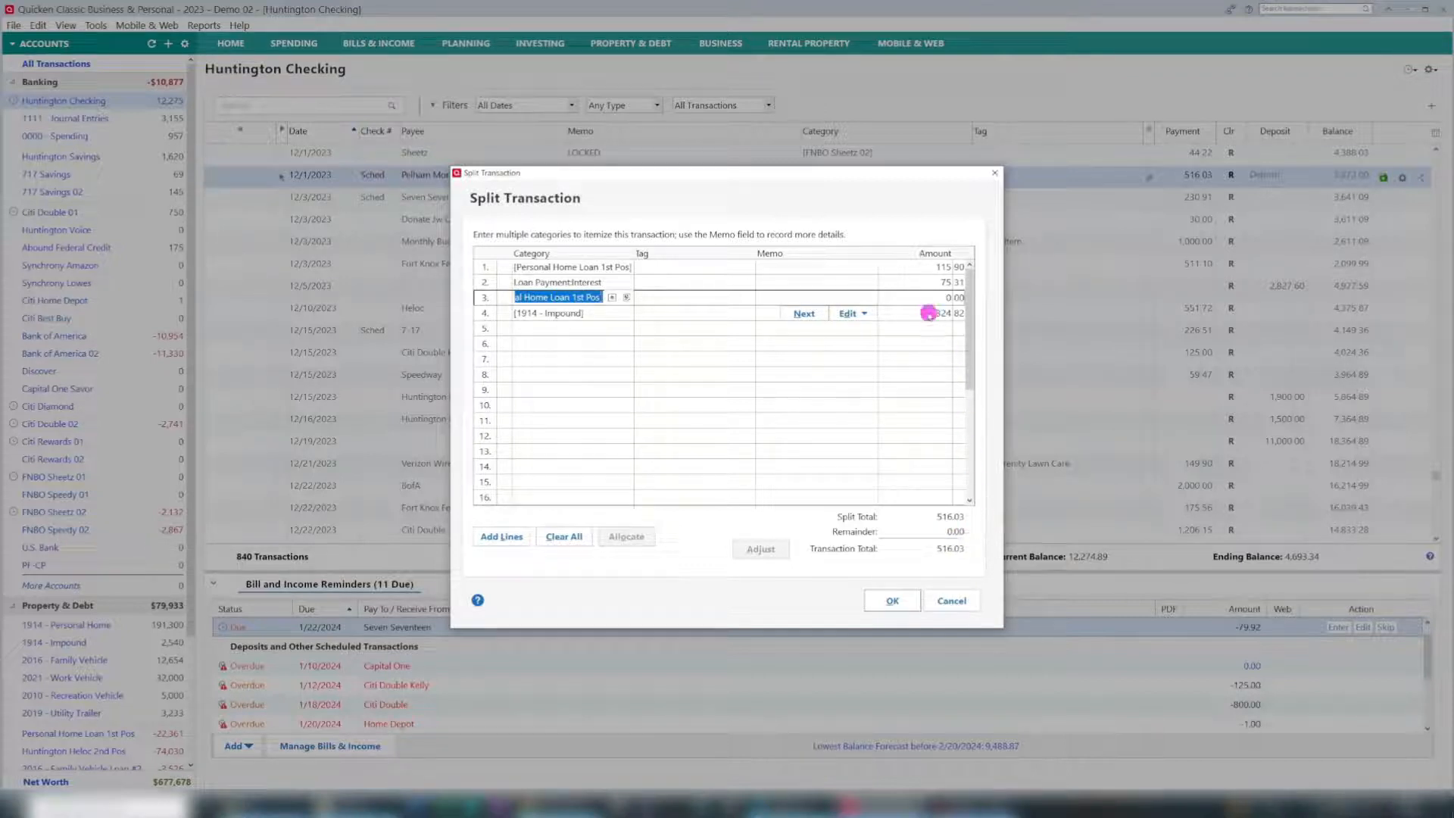
{"action": "left_click", "coordinate": [940, 297]}
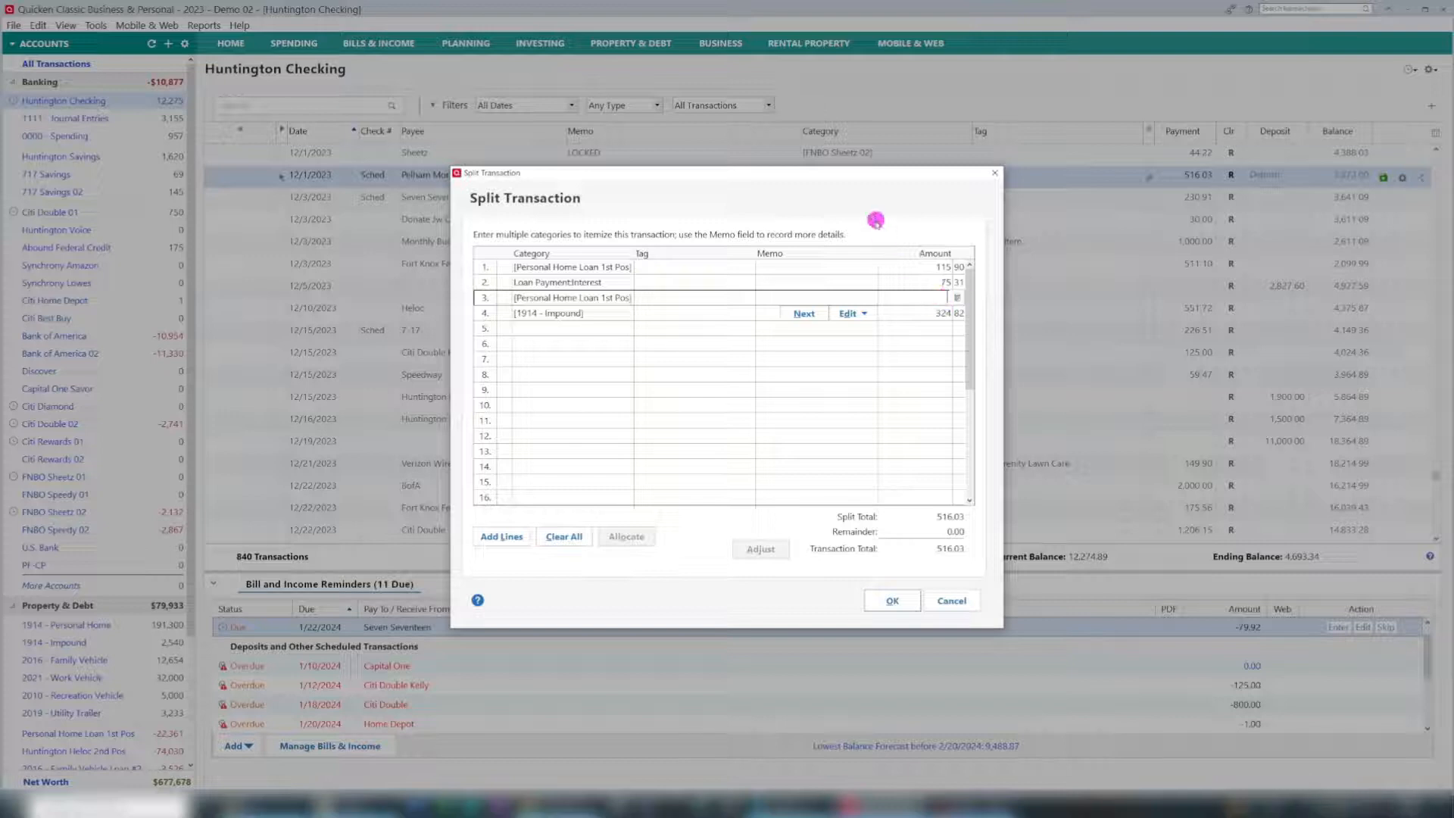
{"action": "type", "text": "200"}
{"action": "key", "text": "Tab"}
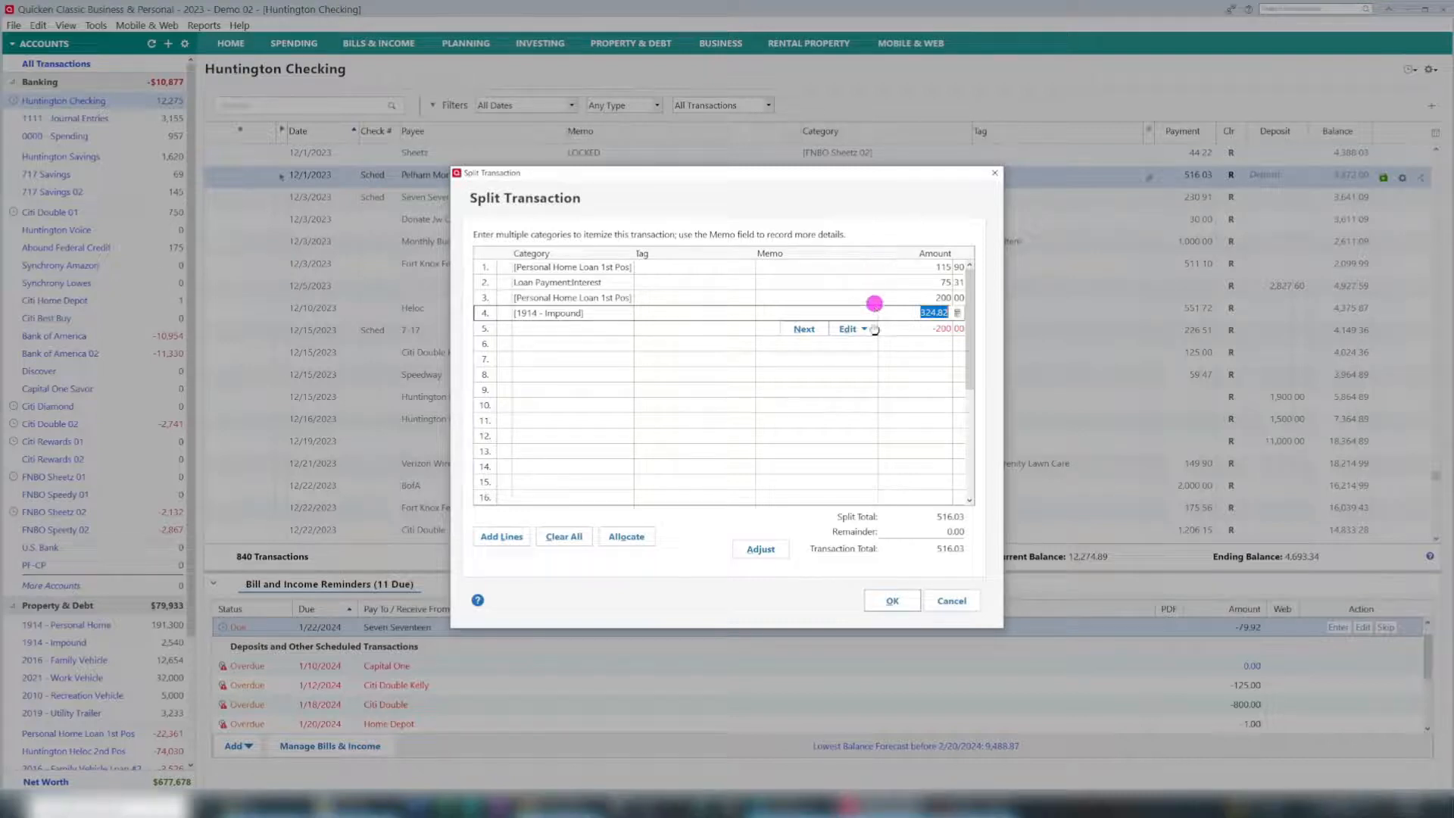
{"action": "left_click", "coordinate": [757, 547]}
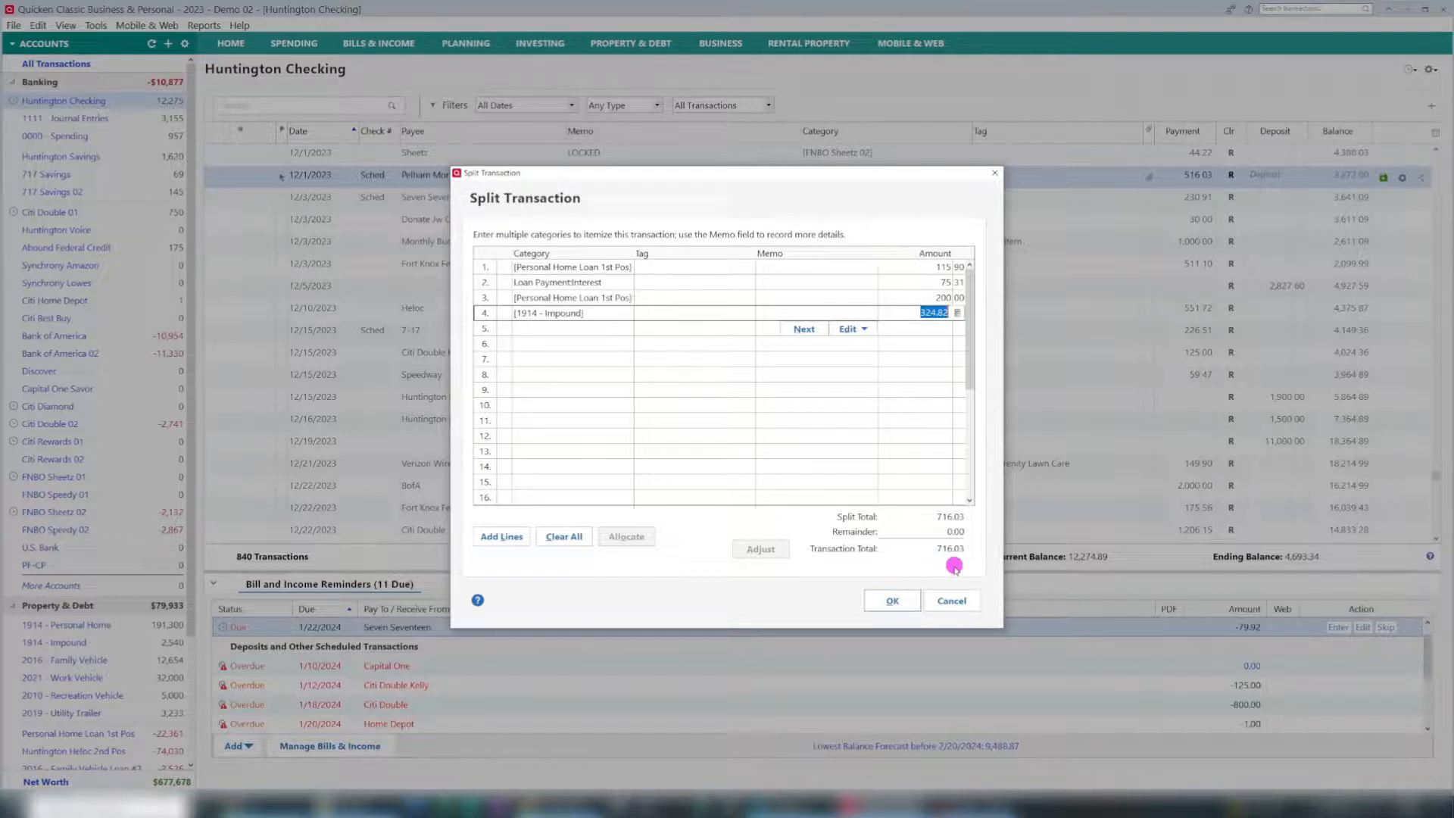
{"action": "left_click", "coordinate": [622, 316]}
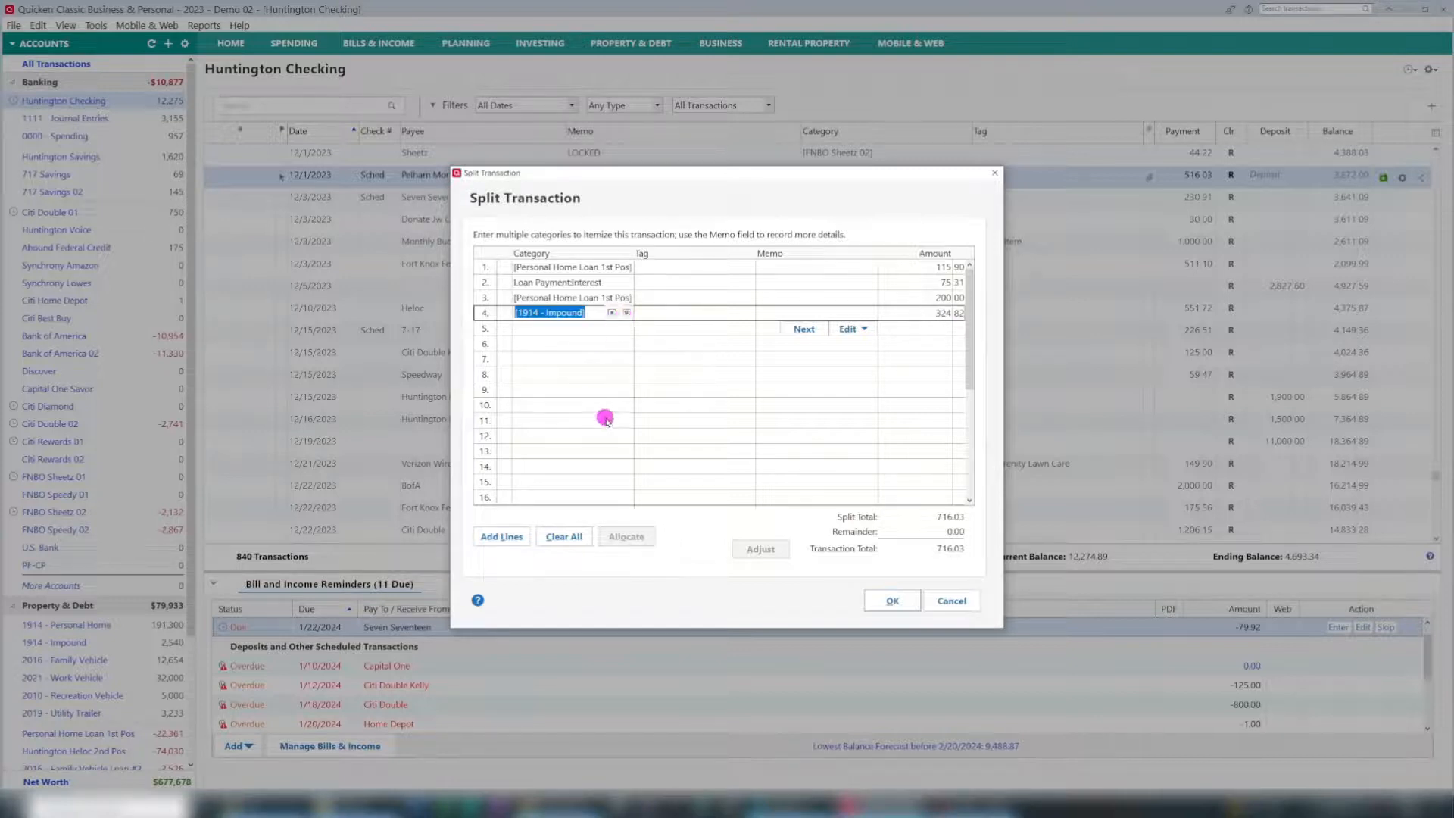